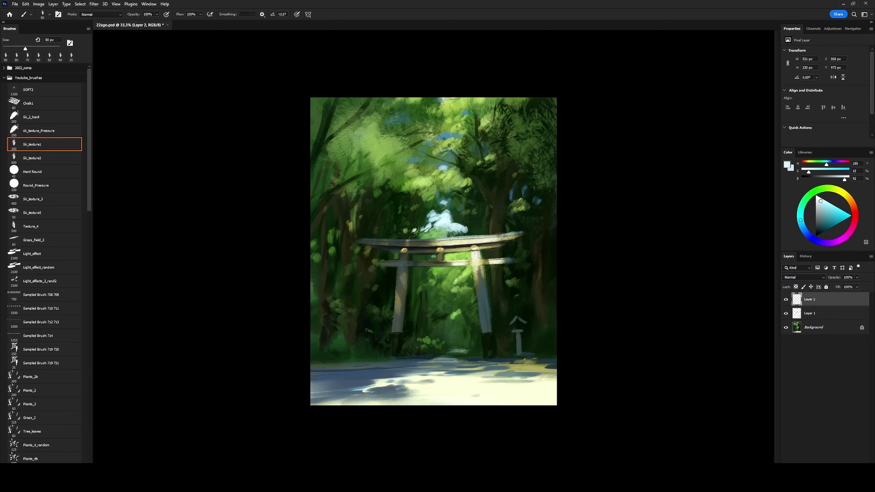
- Delete Layer 2, reduce the brush to 70 px and sample a dark green just above the torii gate
key(Delete)
key(bracketleft)
alt+click(438, 232)
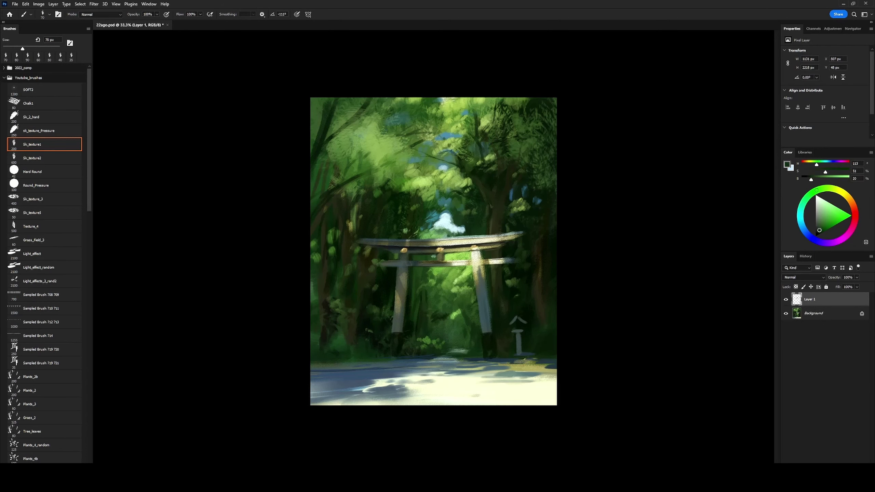
- Tone down the undergrowth beneath the gate with a smaller Sk_texture1 brush, using sampled foliage greens
key(bracketleft)
key(bracketleft)
key(bracketleft)
key(bracketleft)
key(bracketleft)
alt+click(449, 331)
- Switch to the Sk_texture5 brush and paint sampled yellow-green leaf strokes across the upper-left canopy
alt+click(383, 152)
key(bracketright)
key(period)
key(period)
key(period)
key(period)
key(period)
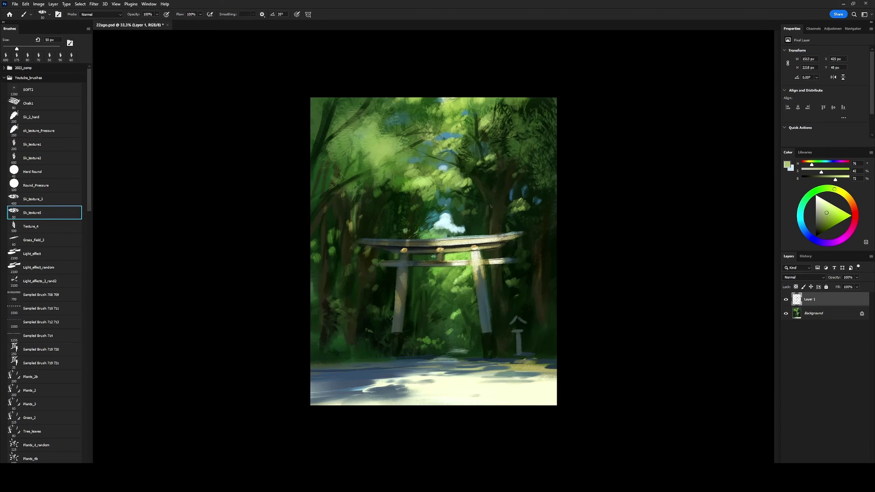
alt+click(393, 166)
drag(386, 147, 376, 123)
- Dab a small pale-blue sky gap among the trees left of the central opening and trim it with dark green
key(bracketleft)
key(bracketleft)
key(bracketleft)
key(bracketleft)
key(bracketleft)
key(bracketleft)
alt+click(463, 175)
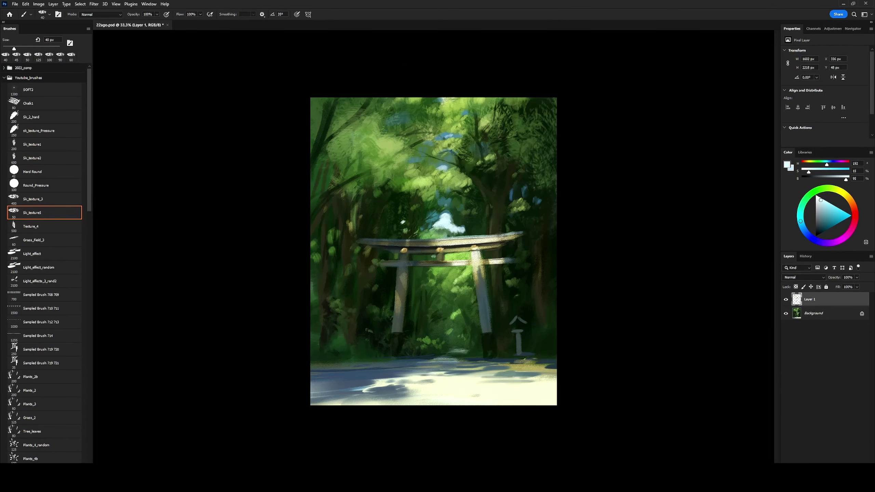
key(bracketleft)
alt+click(389, 217)
click(390, 217)
alt+click(478, 220)
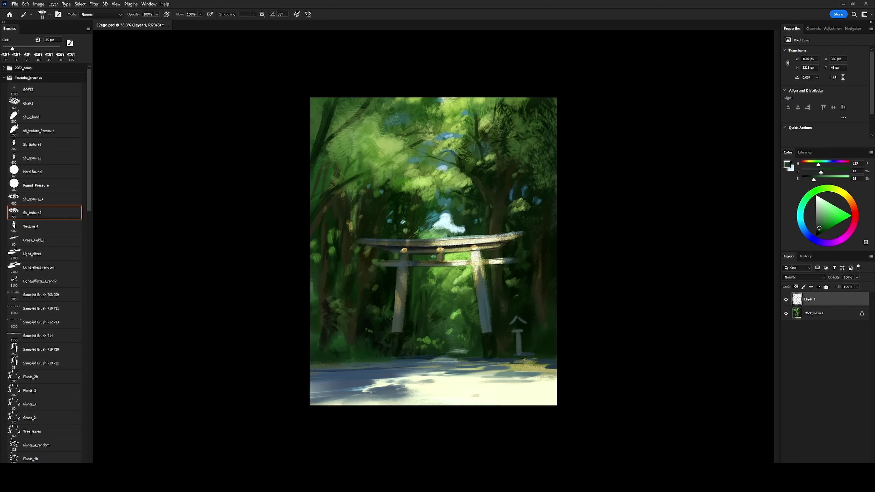
- Paint dark branches across the sky opening above the gate with a larger brush and show the Navigator
key(bracketright)
key(bracketright)
key(bracketright)
key(bracketright)
key(bracketright)
key(bracketright)
mouse_move(451, 226)
mouse_down()
mouse_move(458, 210)
mouse_move(453, 224)
mouse_move(451, 209)
mouse_move(431, 202)
mouse_up()
click(850, 29)
- Refine the edges of the sky opening above the gate with a 30 px brush and sampled dark green
alt+click(456, 226)
key(bracketleft)
key(bracketleft)
key(bracketleft)
key(bracketleft)
key(bracketleft)
key(bracketleft)
key(bracketleft)
key(bracketright)
key(bracketright)
alt+click(419, 216)
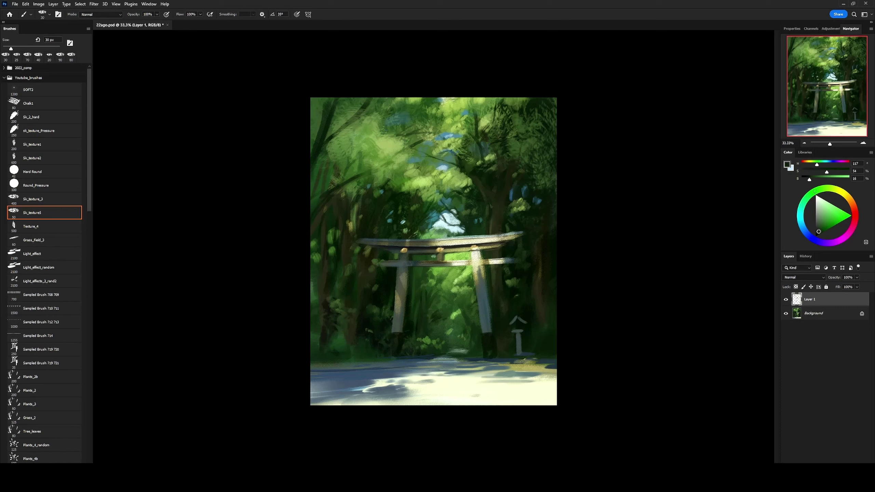
- Enlarge the brush and paint sampled yellow-green foliage over the central canopy
key(bracketright)
key(bracketright)
key(bracketright)
drag(419, 169, 432, 165)
alt+click(425, 171)
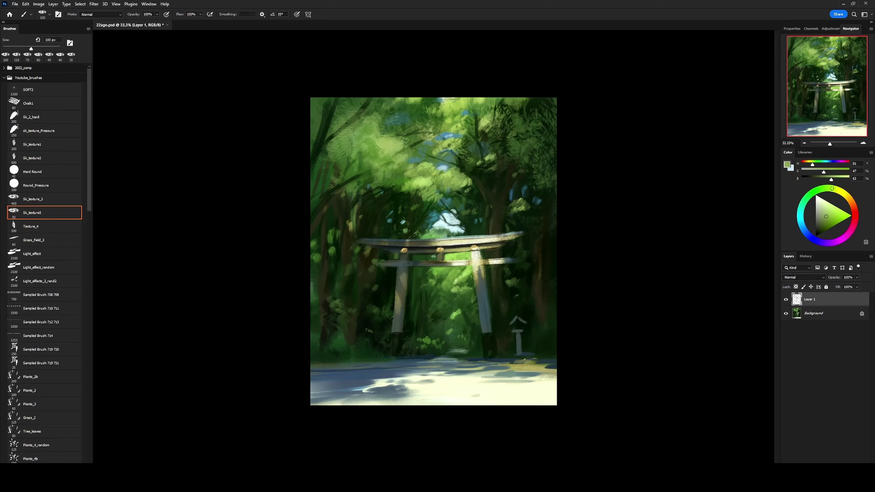
- Touch in muted blue sky and thin dark branches around the opening above the gate with a smaller brush
key(bracketleft)
key(bracketleft)
key(bracketleft)
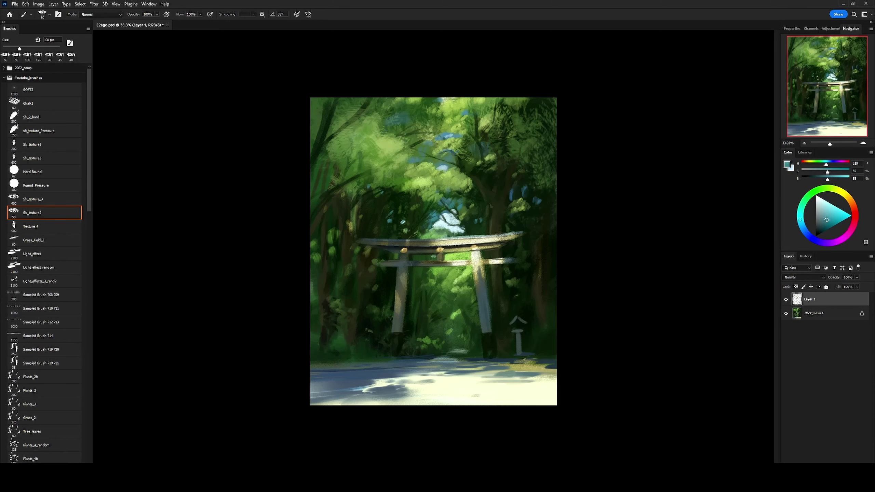
alt+click(457, 202)
drag(458, 201, 462, 198)
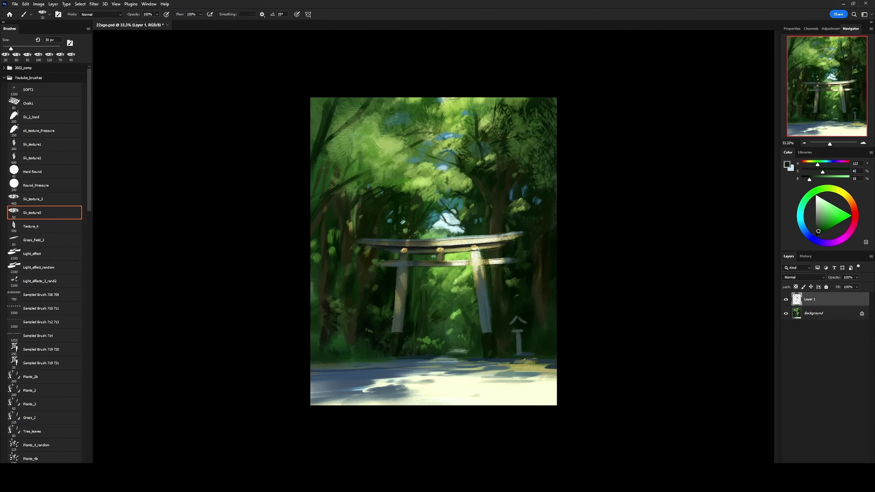
- Rework the upper-left foliage and tree branches with a 50 px brush in sampled canopy colors
key(bracketright)
key(bracketright)
alt+click(382, 148)
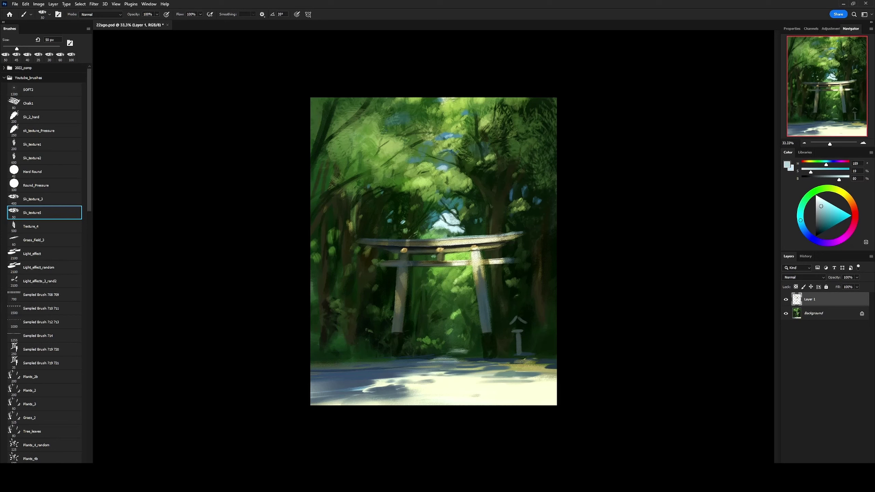
- Paint the stone lantern's roof in pale blue-grey and its lamp box beneath with a 25 px brush
alt+click(513, 320)
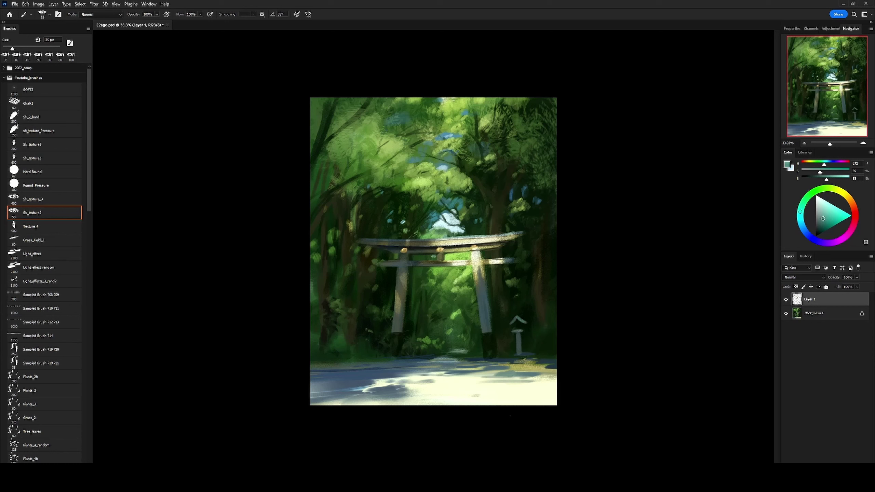
key(bracketleft)
key(bracketleft)
alt+click(517, 326)
drag(515, 324, 520, 327)
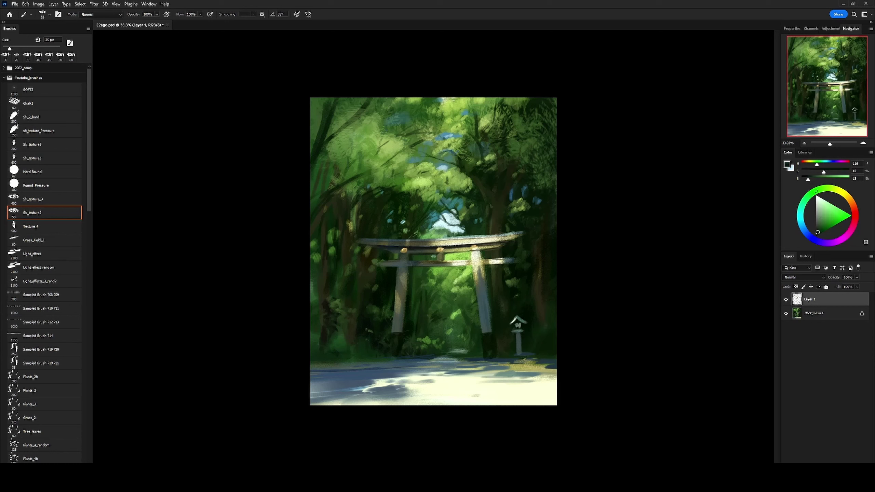
- Brighten the lantern's roof edges with a 20 px near-white yellow brush and merge Layer 1 into the Background
key(bracketleft)
alt+click(522, 321)
click(818, 198)
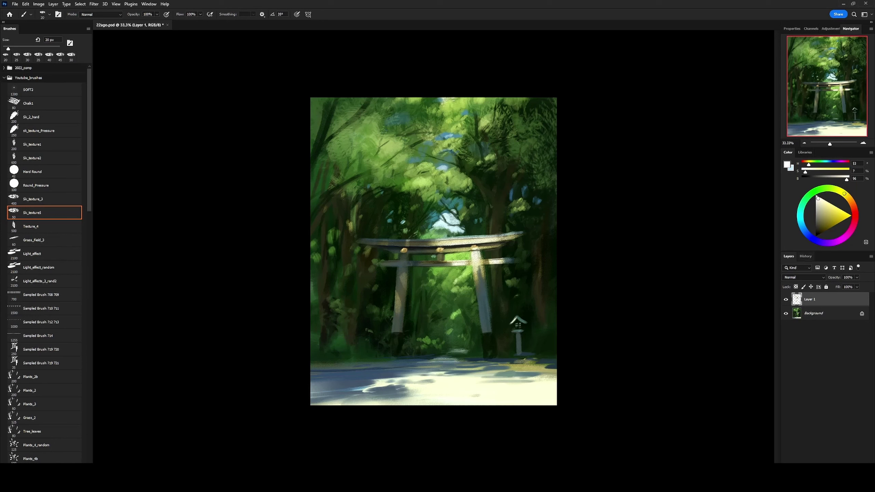
key(ctrl+e)
- Darken the tree mass along the painting's upper-right edge with an enlarged brush and sampled dark green
alt+click(494, 167)
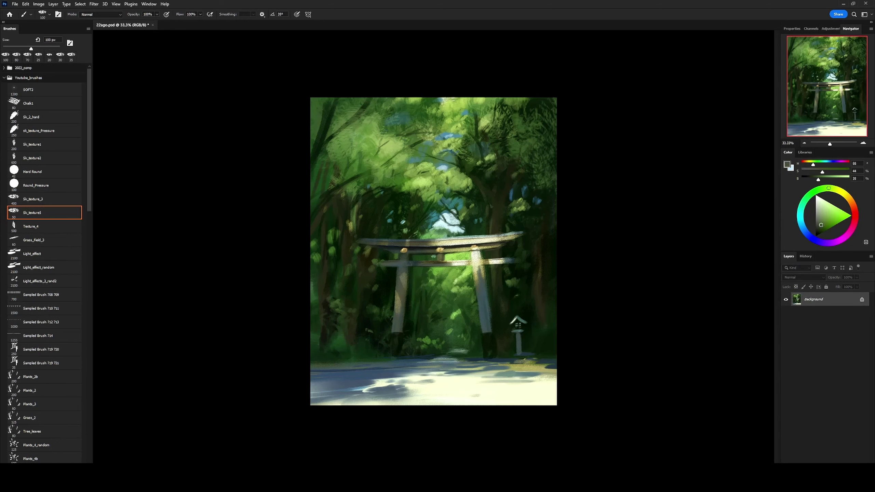
key(bracketright)
key(bracketright)
key(bracketright)
key(bracketright)
key(bracketright)
mouse_move(542, 189)
mouse_down()
mouse_move(530, 135)
mouse_move(553, 99)
mouse_up()
- Flip the canvas horizontally and paint a long dark branch across the upper-right canopy with a thin brush
key(h)
key(bracketleft)
key(bracketleft)
key(bracketleft)
key(bracketleft)
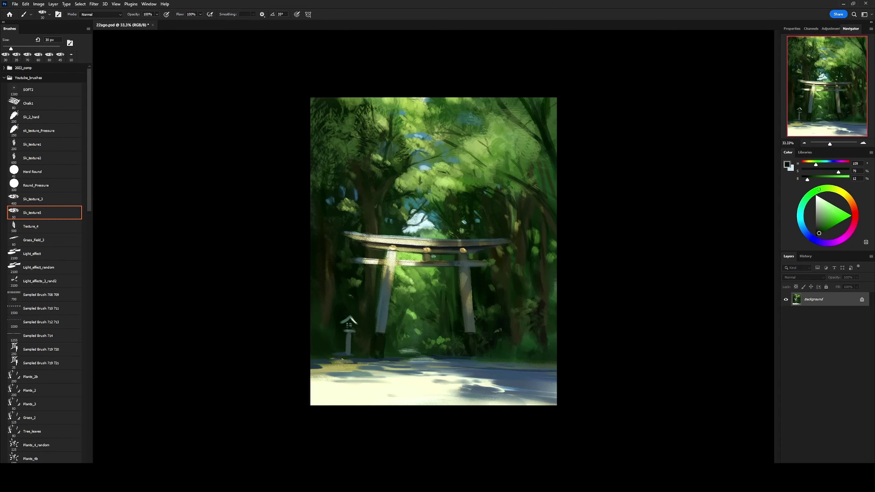
mouse_move(544, 150)
mouse_down()
mouse_move(489, 131)
mouse_move(470, 104)
mouse_up()
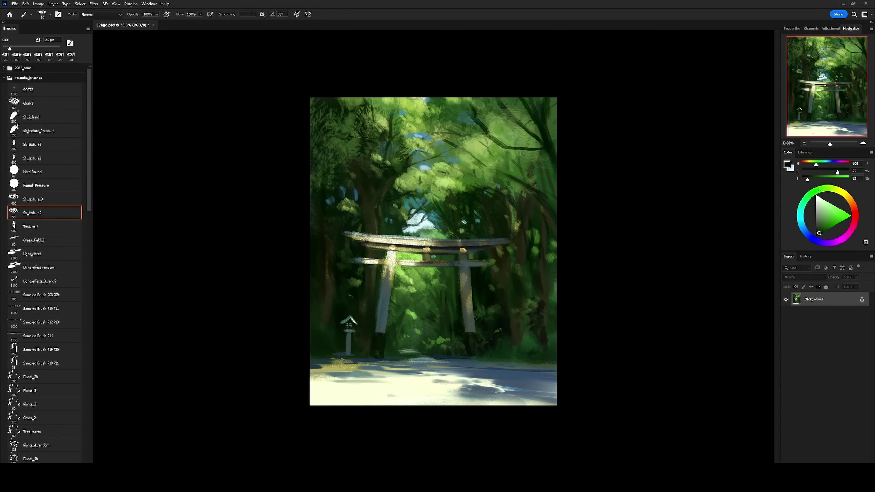
- Thicken the dark branches in the upper-right canopy and add green leaf strokes below them
key(bracketright)
key(bracketright)
drag(506, 152, 554, 179)
drag(487, 175, 506, 166)
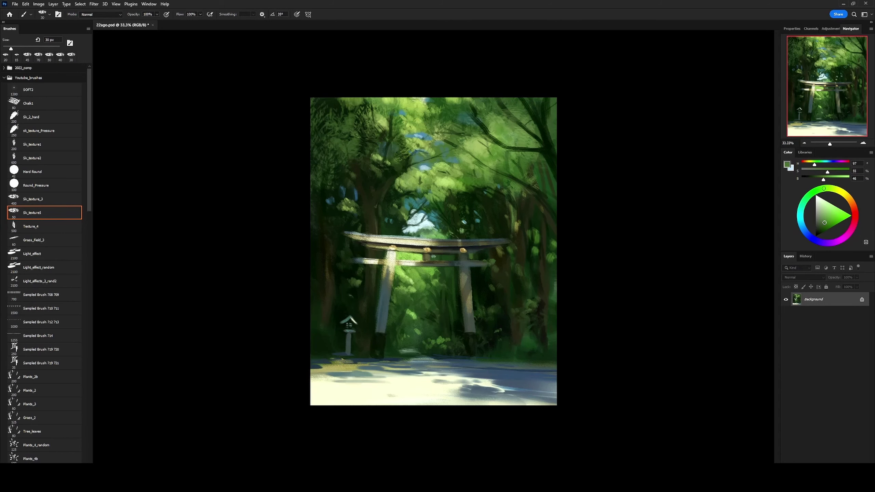
- Paint a dark vertical trunk stroke along the left edge of the flipped canvas
alt+click(499, 179)
alt+click(315, 173)
drag(315, 141, 323, 226)
- Enlarge the brush to 70 px and paint sampled mid-green foliage over the upper-left canopy
alt+click(340, 135)
key(bracketright)
key(bracketright)
key(bracketright)
key(bracketright)
key(bracketright)
key(bracketright)
key(bracketright)
key(bracketright)
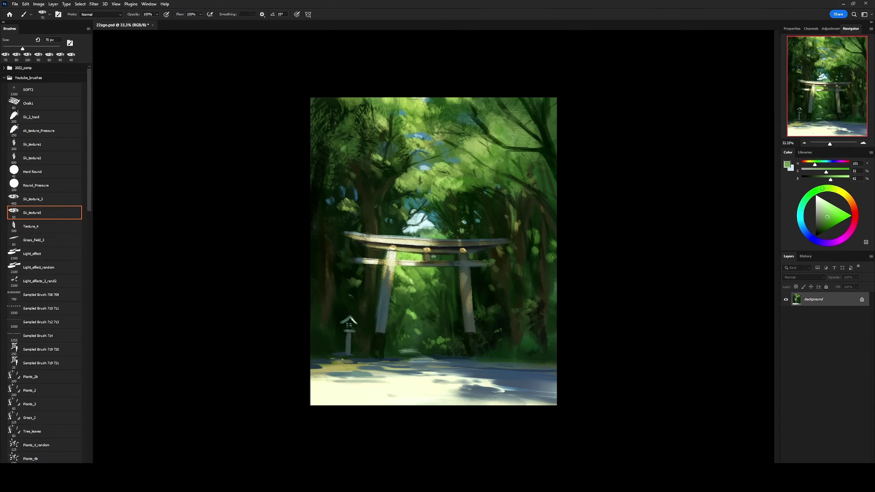
- Deepen the shadows in the left-hand trees with a 50 px near-black green brush
alt+click(343, 158)
key(bracketleft)
key(bracketleft)
key(bracketleft)
key(bracketleft)
key(bracketleft)
key(bracketleft)
key(bracketleft)
key(bracketleft)
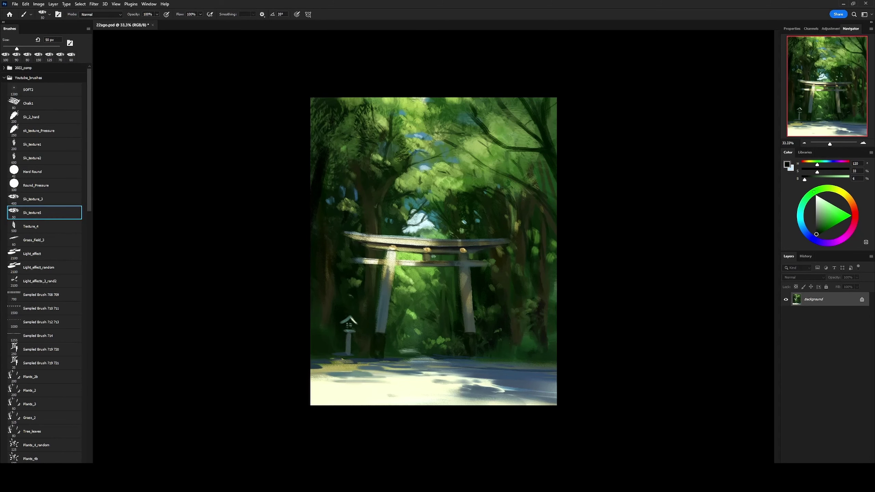
- Compare the mirrored view and paint thin pale-yellow strokes among the branches around the sky opening
alt+click(378, 200)
key(h)
key(x)
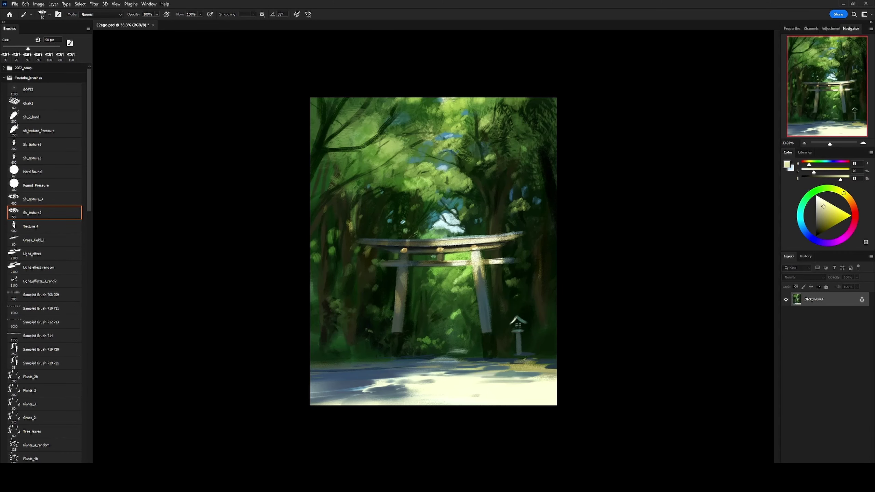
key(h)
key(bracketleft)
key(bracketleft)
key(bracketleft)
key(bracketleft)
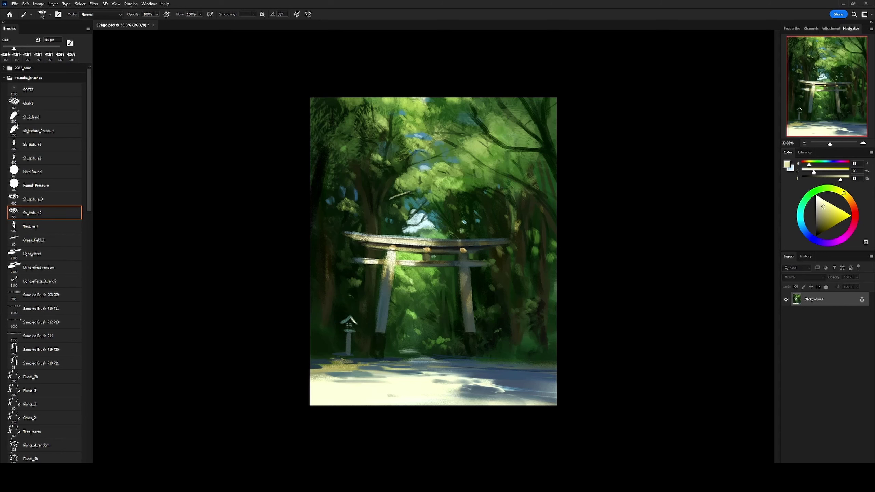
key(bracketleft)
drag(420, 205, 401, 227)
alt+click(402, 225)
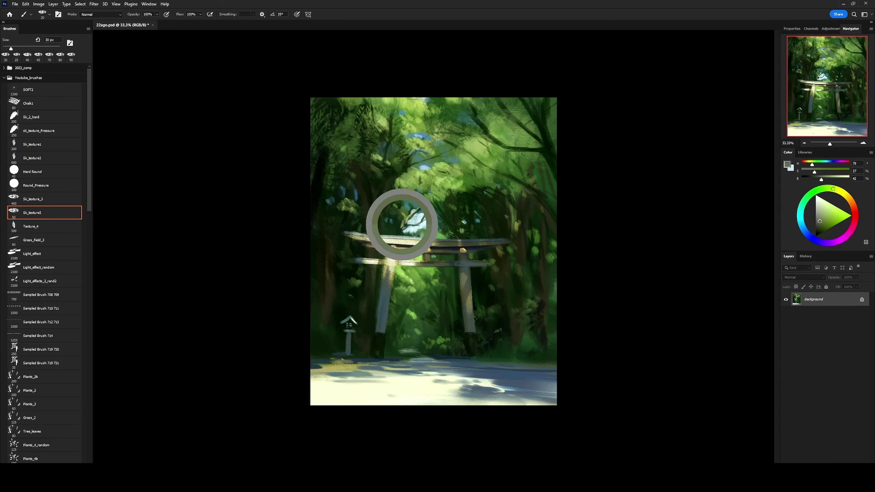
- Add small light twig strokes in the central canopy, and sample a mid green with an enlarged brush
key(bracketleft)
drag(415, 151, 405, 161)
alt+click(389, 104)
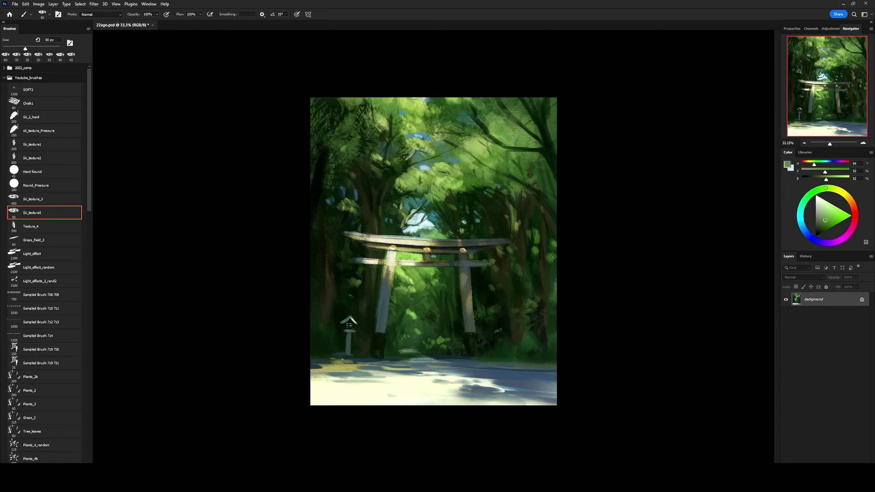
key(bracketright)
key(bracketright)
key(bracketright)
- Rework the left tree shadows, paint pale-yellow light strokes behind the gate and flip the canvas back
alt+click(401, 148)
key(bracketleft)
key(bracketleft)
alt+click(372, 193)
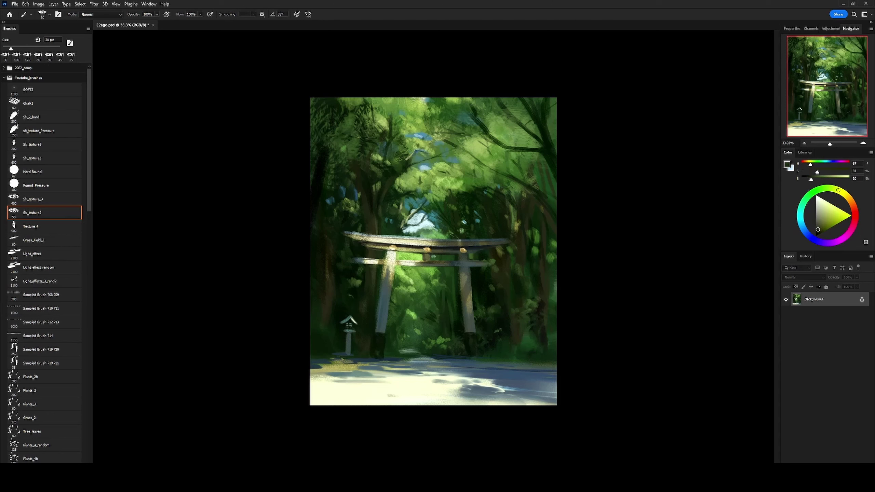
key(bracketleft)
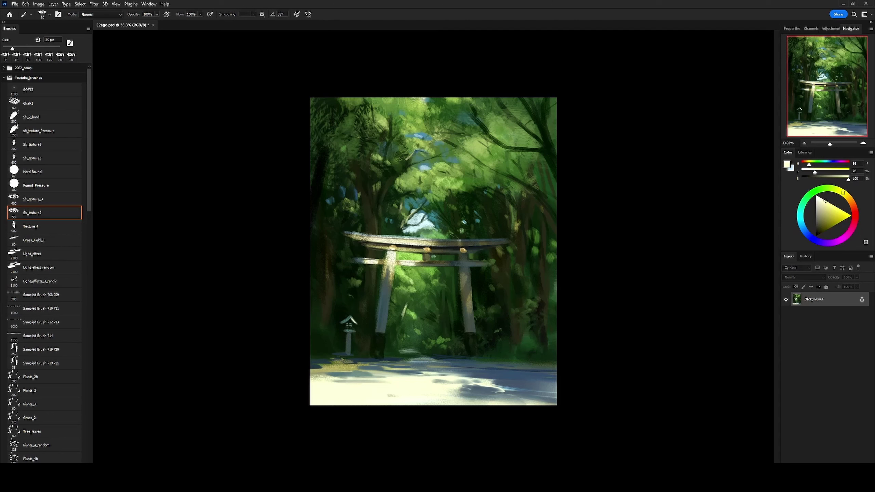
key(h)
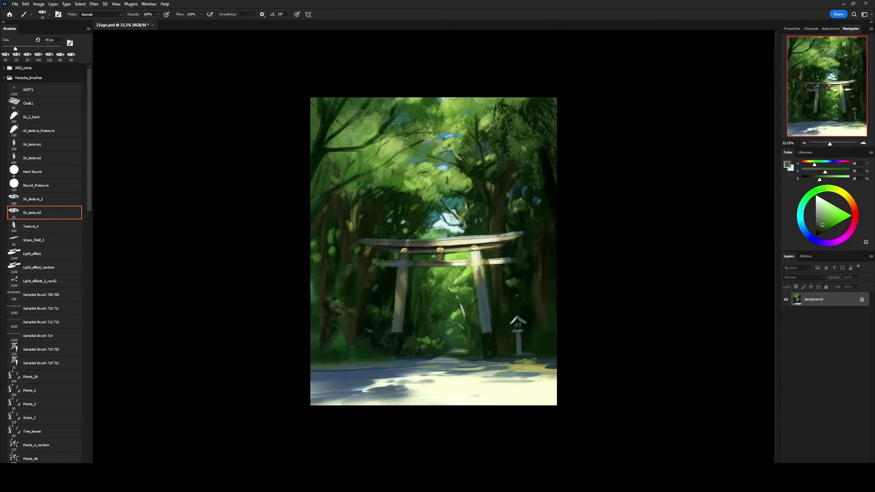
- Blend the light strokes between the gate's pillars with sampled greens and pale yellow at about 45 px
key(bracketright)
key(bracketright)
key(bracketright)
key(bracketleft)
key(bracketleft)
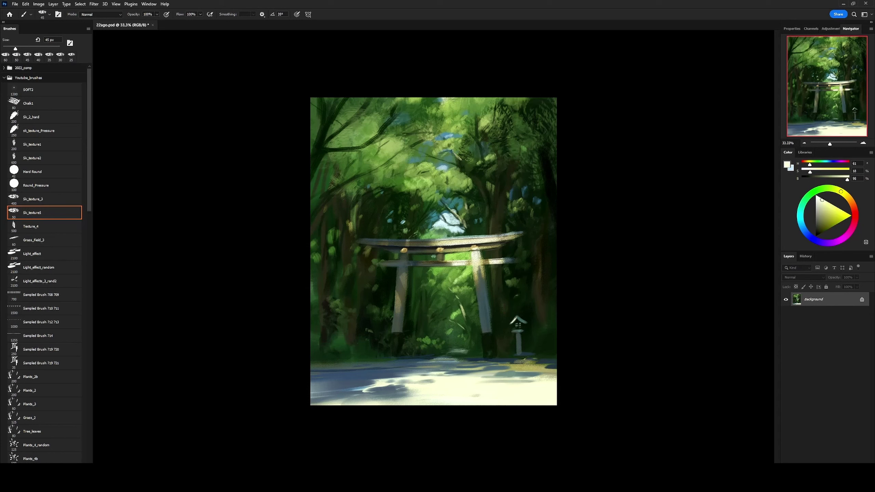
- Switch to the SOFT2 brush in Overlay mode and warm the sunlit ground with light orange
key(shift+comma)
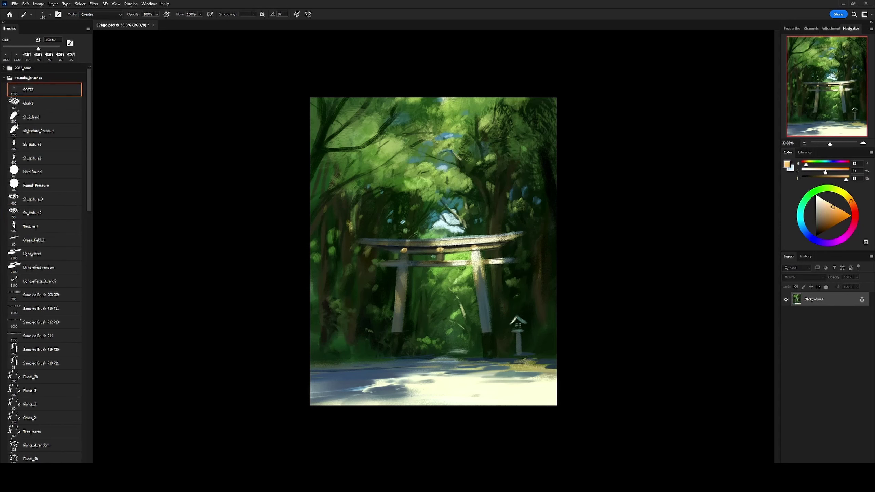
key(bracketright)
key(bracketright)
key(bracketright)
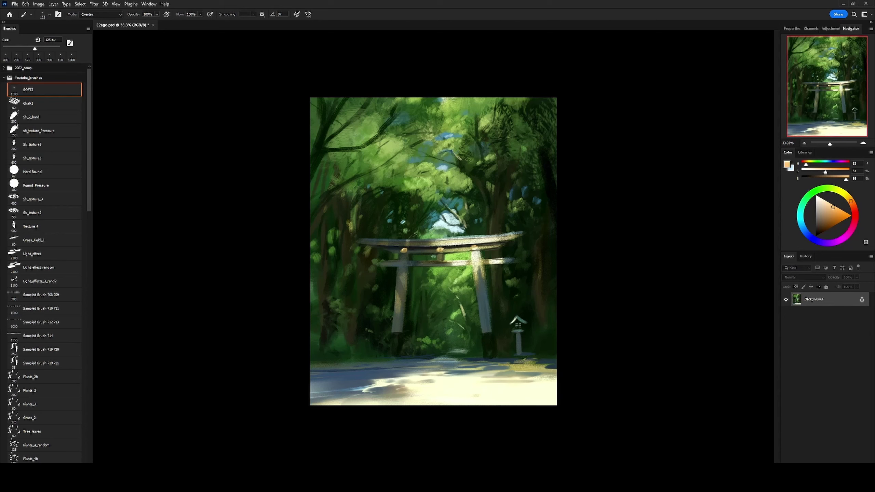
- Glaze with red-orange SOFT2 strokes at 600 px on a new Overlay layer and merge it into the Background
key(x)
key(bracketright)
key(bracketright)
key(bracketright)
key(bracketright)
key(bracketright)
key(bracketright)
key(bracketright)
key(bracketright)
key(ctrl+shift+alt+n)
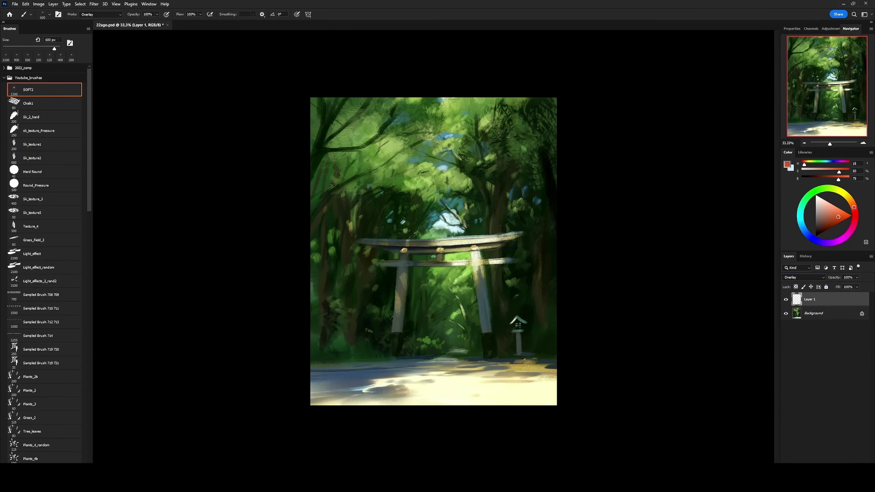
key(ctrl+e)
- Switch to the Sk_texture1 brush in Normal mode and rework the shaded undergrowth with sampled dark greens at about 80 px
key(period)
key(period)
key(period)
key(period)
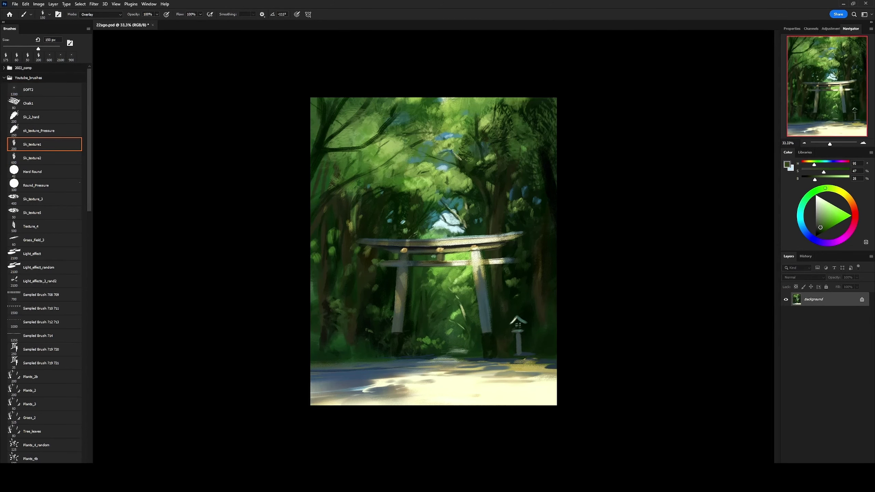
key(shift+alt+n)
key(bracketleft)
key(bracketleft)
key(bracketleft)
key(bracketleft)
alt+click(515, 274)
alt+click(336, 342)
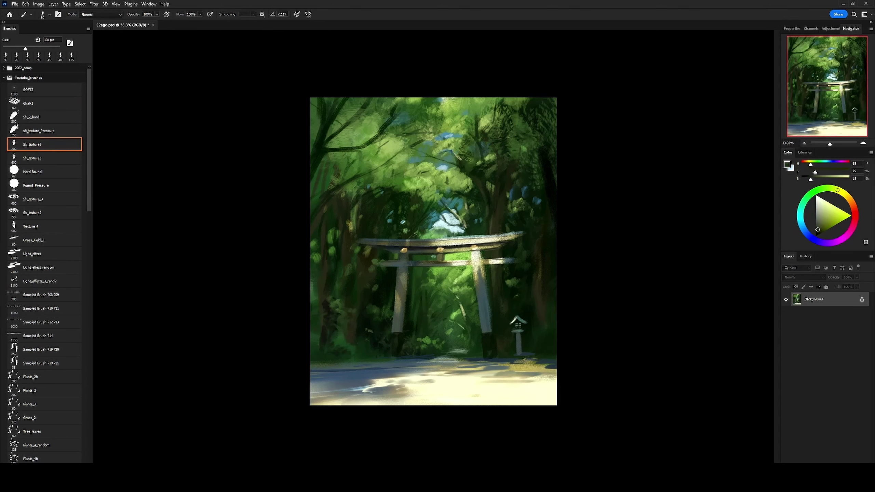
- Paint small pale strokes on the distant path beneath the gate with sampled ground tones at 35 px
key(bracketleft)
key(bracketleft)
key(bracketleft)
key(bracketleft)
key(bracketleft)
key(bracketleft)
alt+click(389, 368)
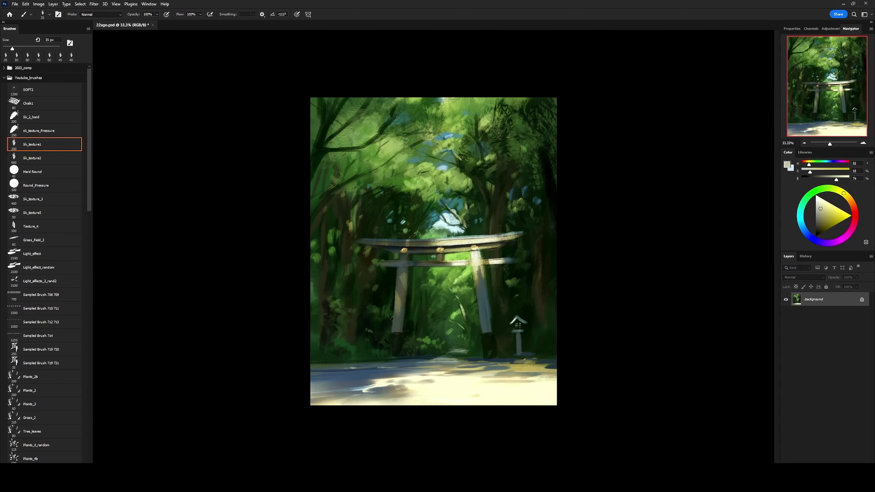
alt+click(448, 355)
- Refine the foliage with sampled greens at 80 px and add light-green leaves with the Plants_4_random brush at 100 px
key(bracketright)
key(bracketright)
key(bracketright)
key(bracketright)
key(bracketright)
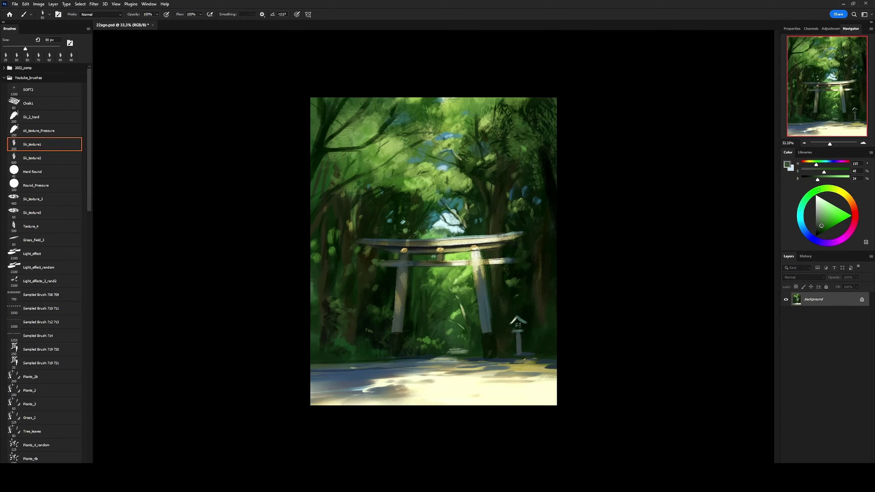
alt+click(549, 184)
scroll(44, 261, down, 5)
click(36, 261)
alt+click(521, 149)
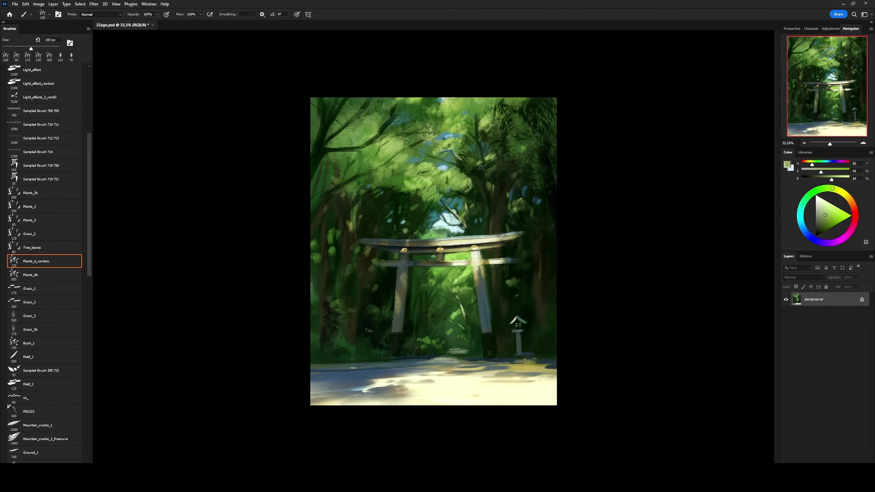
- Open blue sky gaps in the canopy above the gate with the Sk_texture2 brush and touch them up with Chalk1
click(32, 158)
alt+click(463, 203)
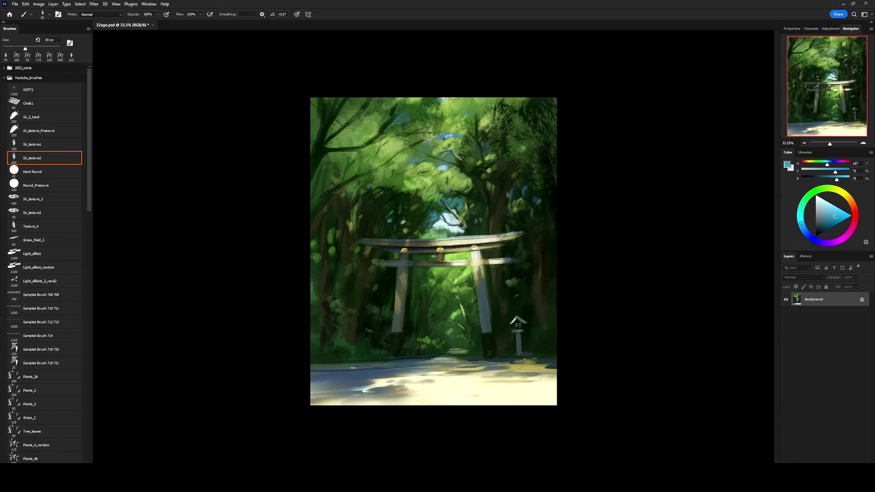
key(bracketleft)
key(bracketleft)
key(bracketleft)
click(417, 155)
click(448, 155)
alt+click(443, 145)
click(29, 103)
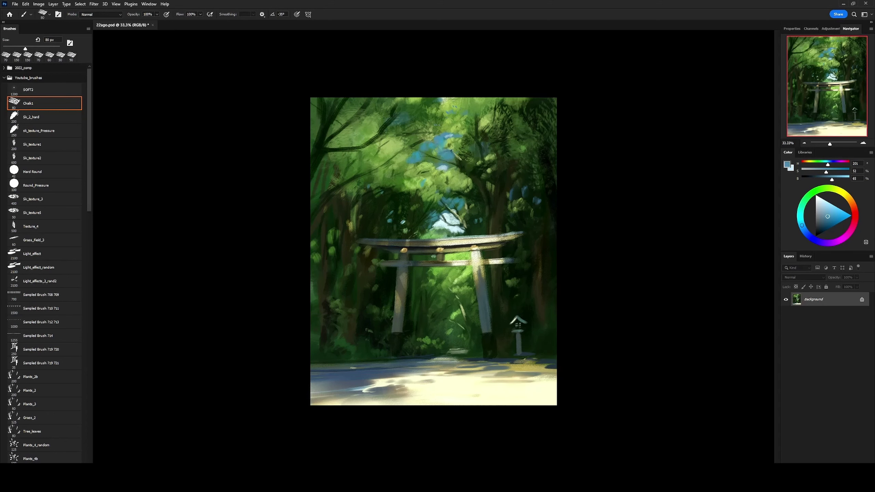
- Return to the Sk_texture1 brush and refine the foliage between the gate's pillars with sampled pale green and teal at about 45 px
click(32, 144)
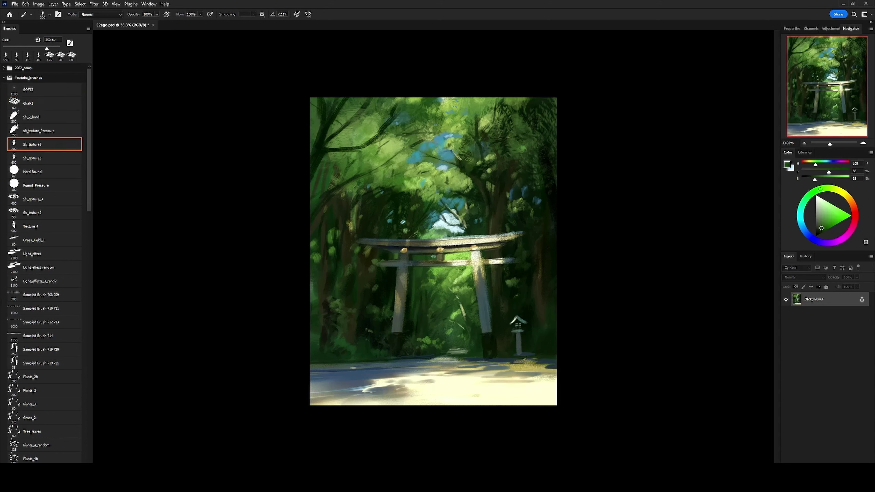
alt+click(463, 274)
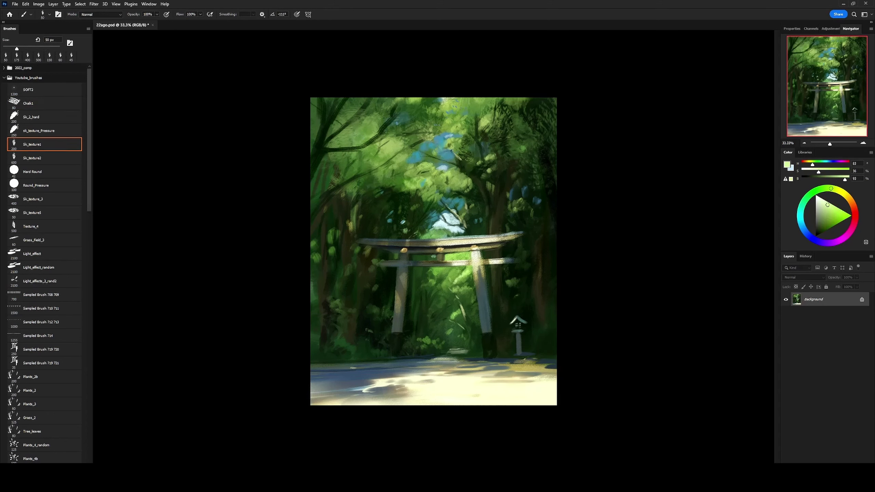
key(bracketright)
key(bracketright)
key(bracketright)
key(bracketright)
key(bracketright)
key(bracketleft)
key(bracketleft)
key(bracketleft)
key(bracketleft)
key(bracketleft)
key(bracketleft)
alt+click(454, 304)
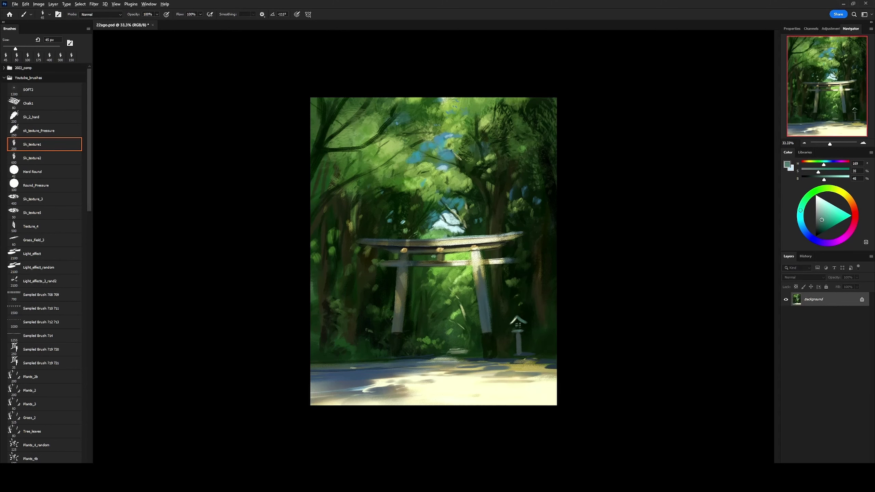
- Touch up the lantern beside the gate with pale yellow and sampled dark green at 35 to 40 px
key(bracketleft)
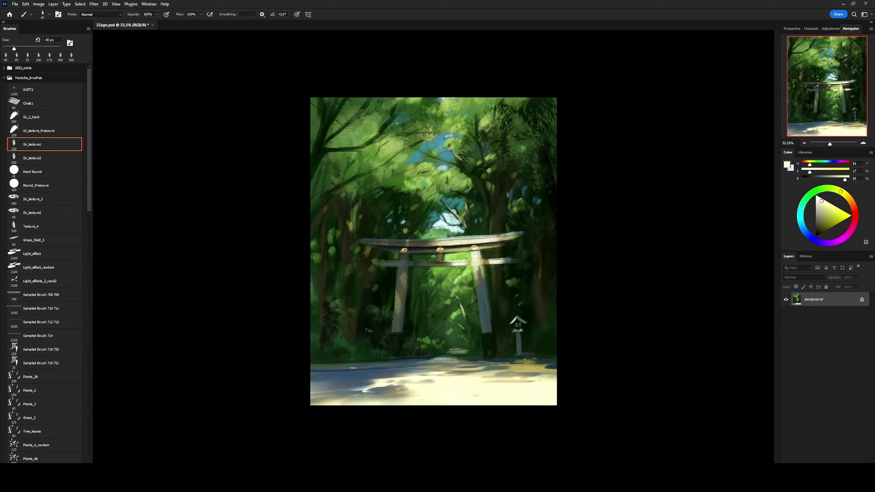
alt+click(520, 319)
key(bracketleft)
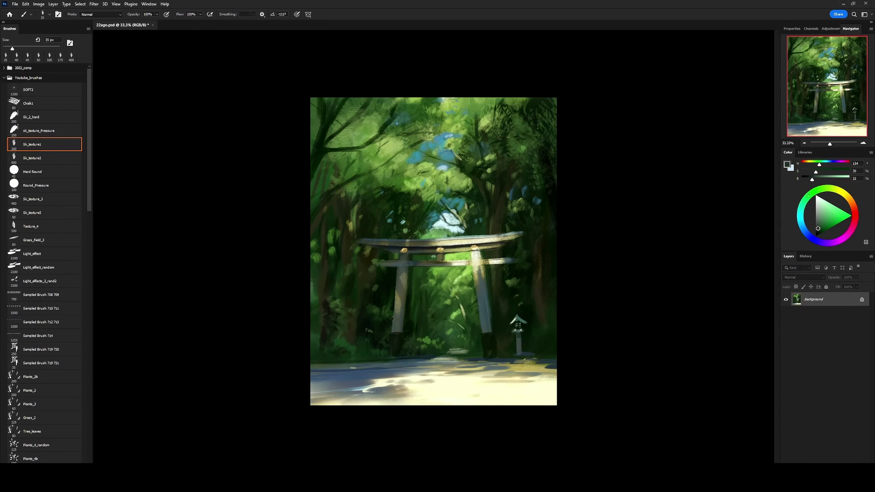
- Add a new layer and refine the tree canopy with sampled greens, using Sk_texture1 at up to 125 px
alt+click(415, 192)
key(bracketleft)
key(ctrl+shift+alt+n)
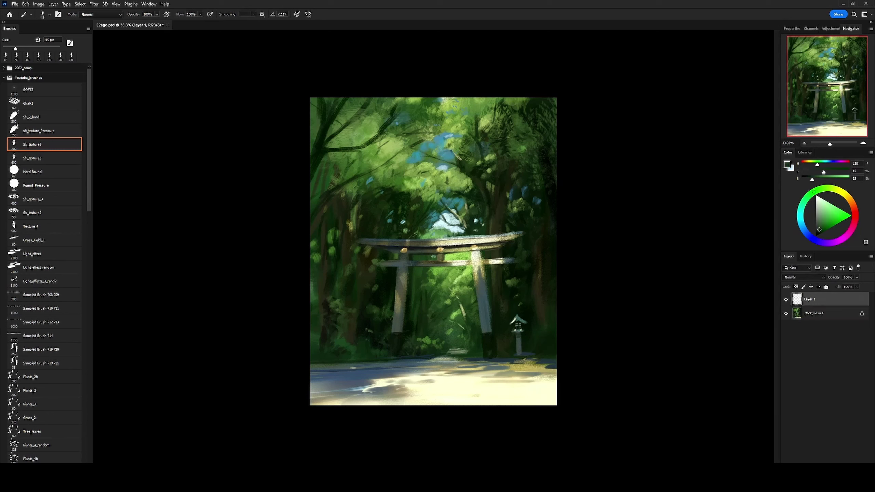
key(bracketleft)
key(bracketleft)
key(bracketleft)
key(bracketleft)
key(bracketleft)
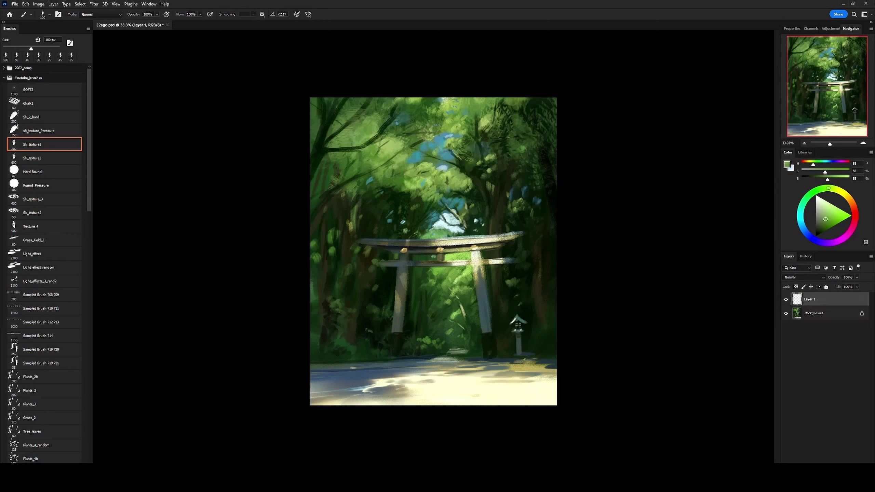
alt+click(485, 135)
alt+click(369, 122)
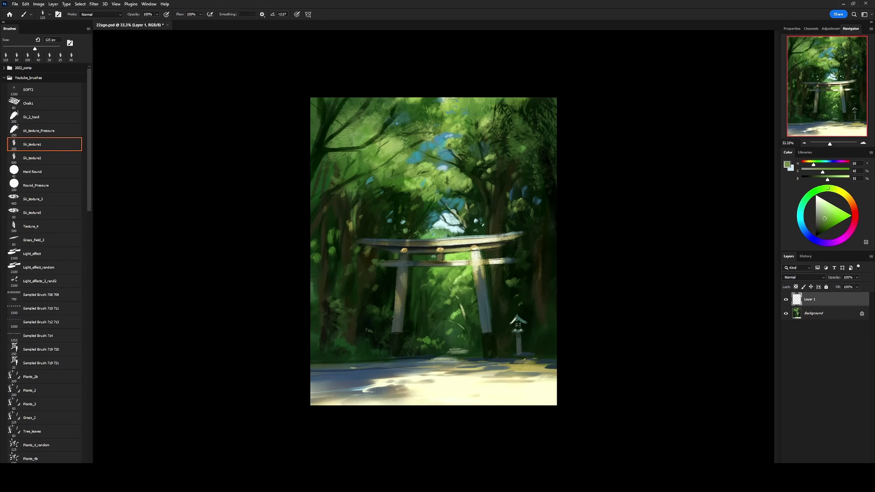
key(bracketright)
alt+click(534, 157)
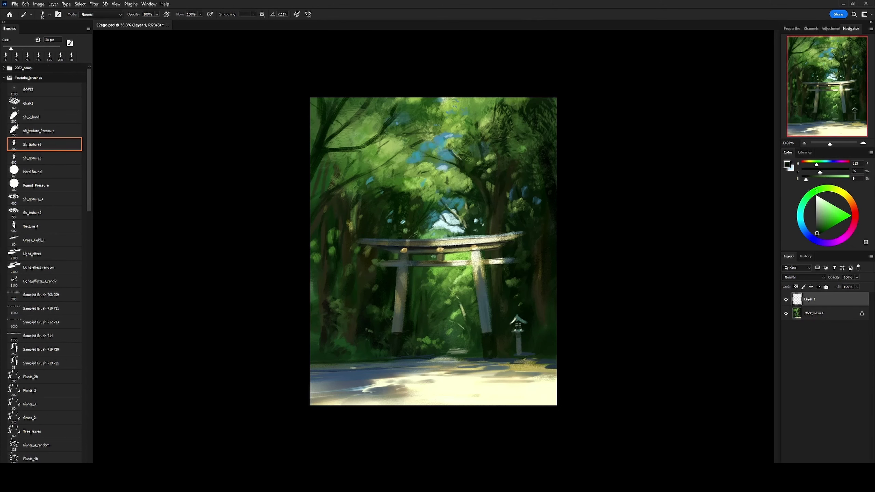
- Switch to the SOFT2 brush and add soft light around the gate with sampled sky blue and pale yellow, reducing the size to 150 px
alt+click(443, 157)
key(comma)
key(comma)
key(comma)
key(comma)
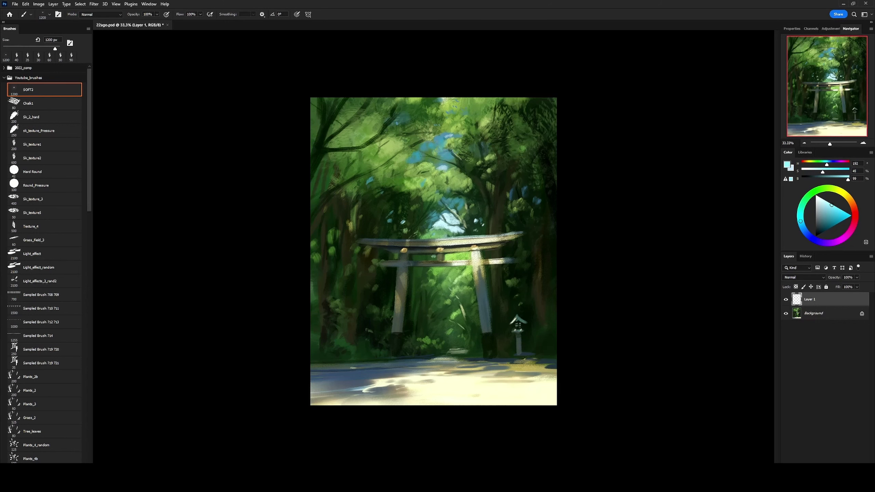
alt+click(482, 229)
key(bracketleft)
key(bracketleft)
key(bracketleft)
key(bracketleft)
key(bracketleft)
key(bracketleft)
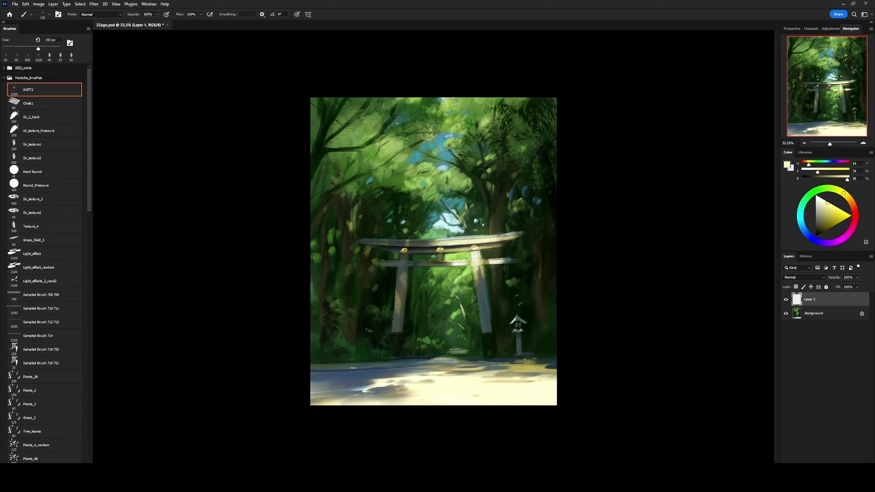
- Return to Sk_texture1, detail the gate and lantern with sampled light and dark tones, and merge the layer into the Background
key(period)
key(period)
key(period)
key(period)
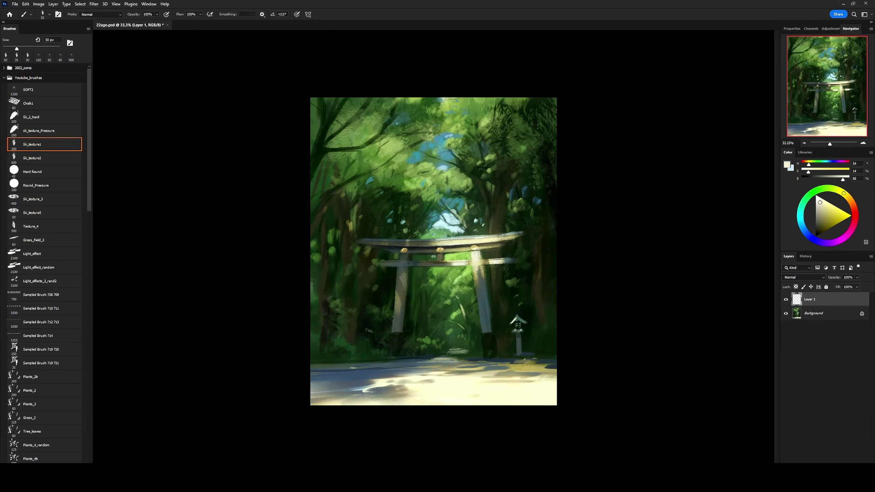
alt+click(516, 319)
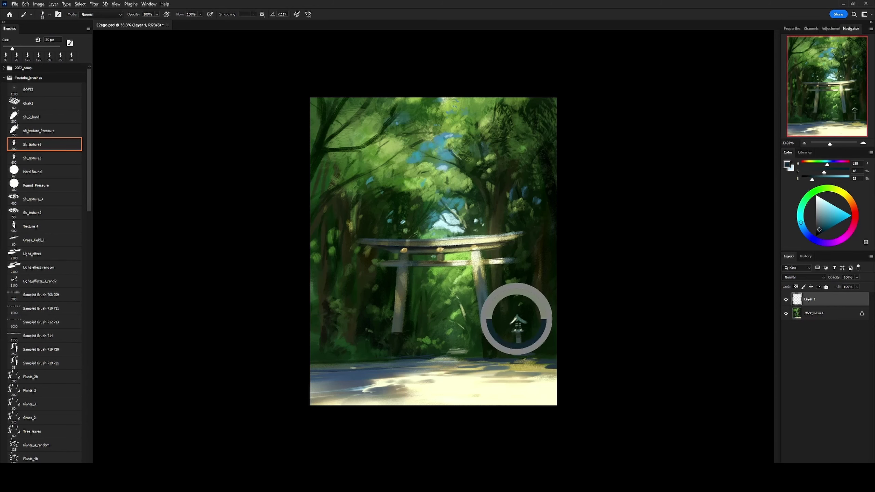
key(ctrl+e)
- Paint a second lantern's post and roof left of the gate, level with the existing one, using its sampled gray-greens
alt+click(518, 333)
key(bracketright)
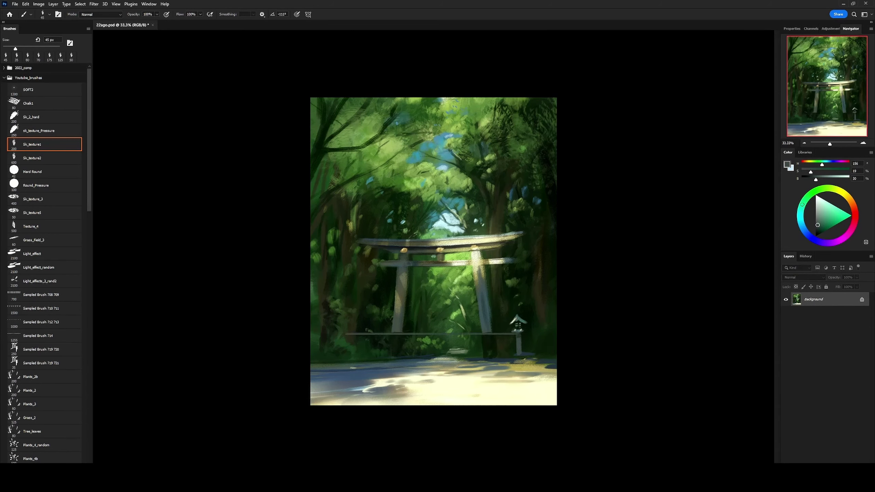
drag(366, 330, 365, 360)
key(bracketleft)
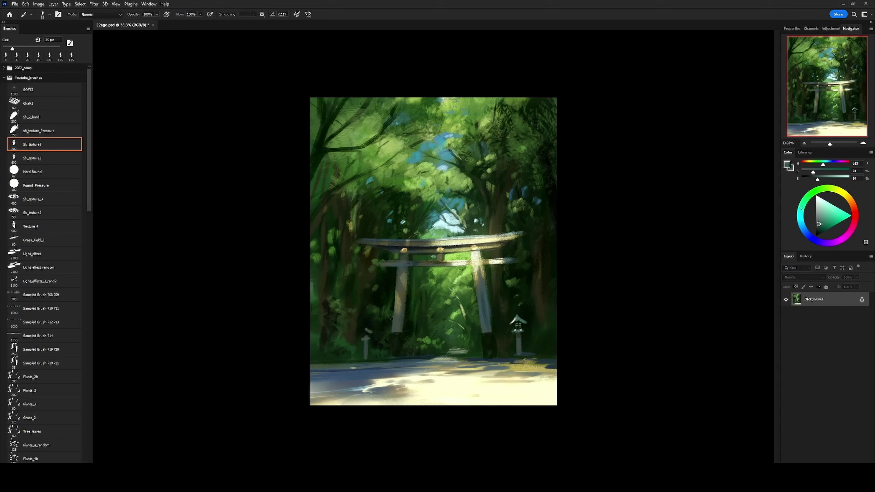
alt+click(518, 329)
key(bracketleft)
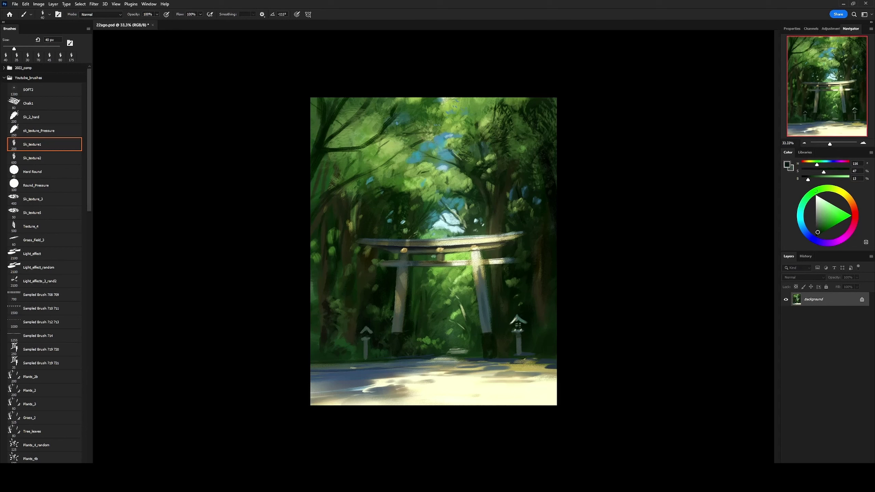
- Detail the left lantern's body and roof with dark and light tones sampled from the right lantern at 25 to 40 px
alt+click(518, 329)
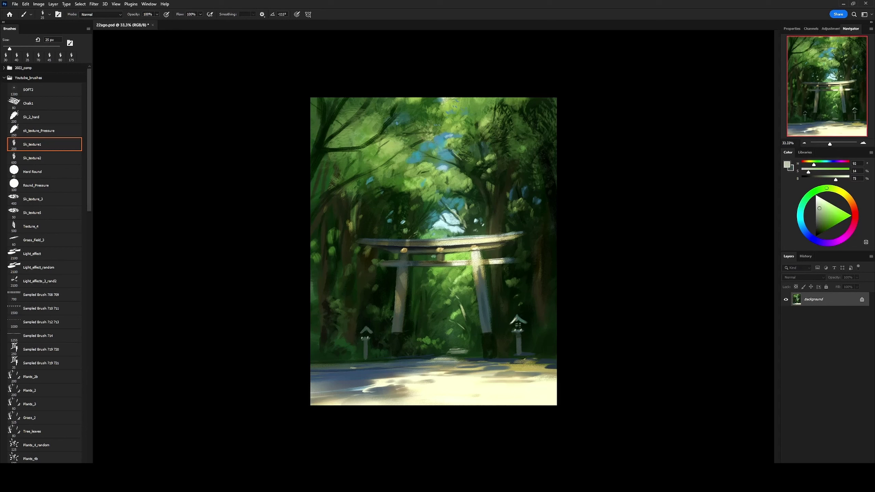
alt+click(519, 330)
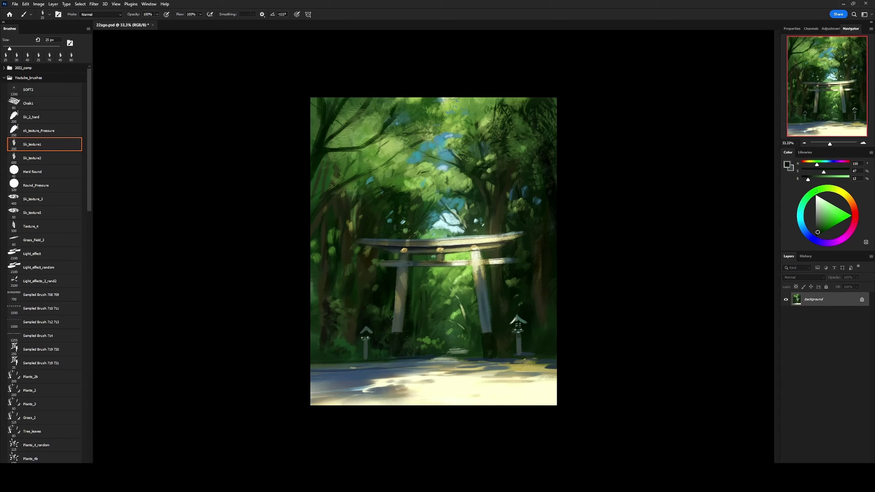
key(bracketright)
key(bracketright)
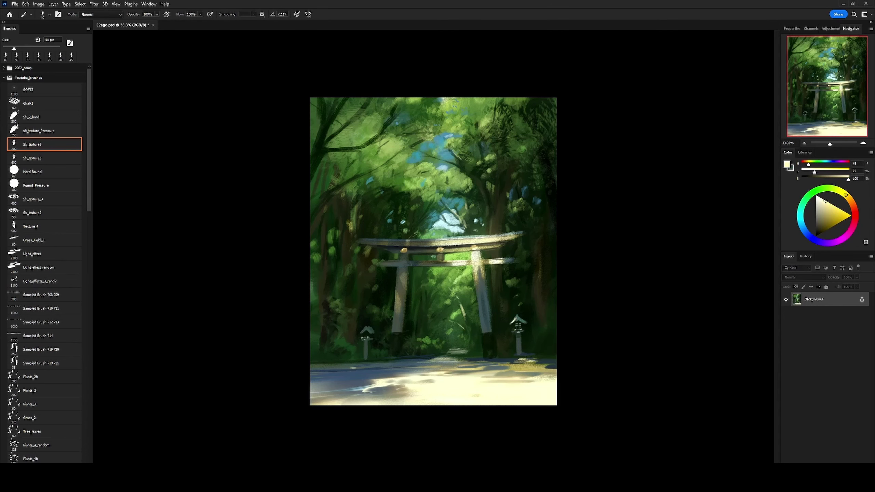
alt+click(436, 363)
alt+click(367, 330)
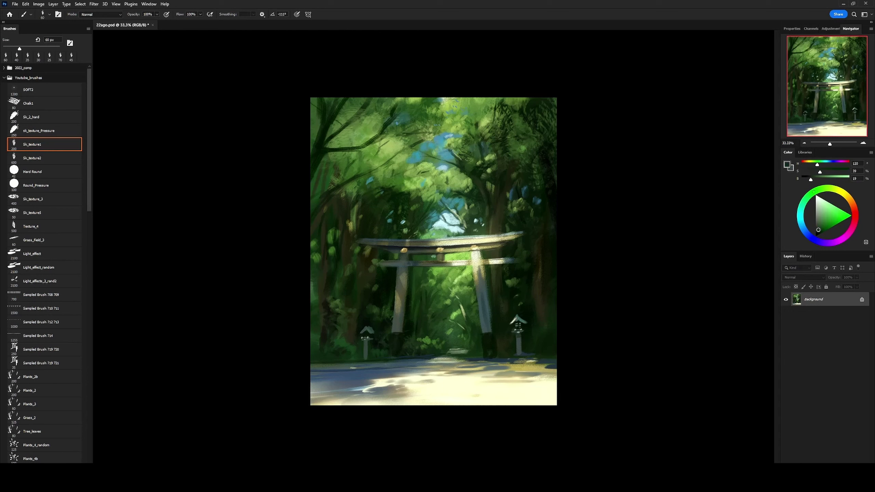
- Darken the tree trunks above the left lantern with sampled dark greens at about 60 to 70 px
key(bracketright)
key(bracketright)
key(bracketright)
key(bracketright)
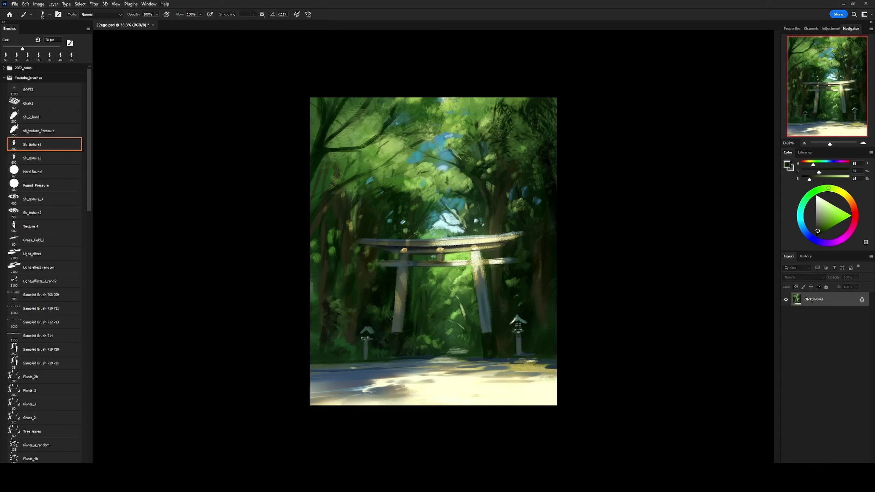
key(bracketleft)
drag(336, 223, 334, 210)
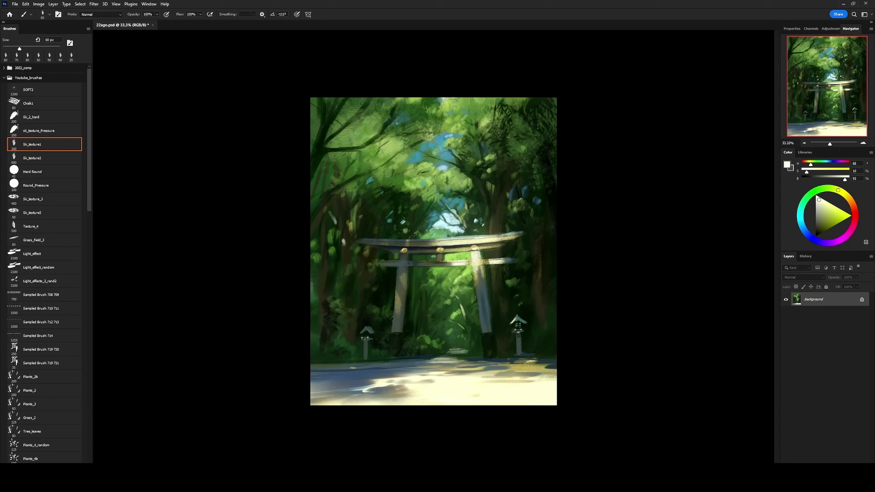
- Add pale sunlit highlights to the left trunks and lower branch at about 60 px
key(bracketleft)
key(bracketleft)
key(bracketright)
key(bracketright)
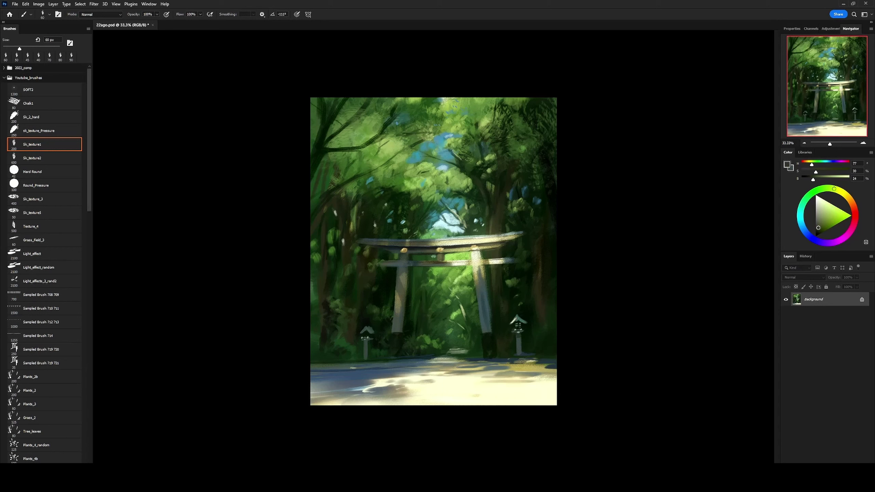
key(bracketright)
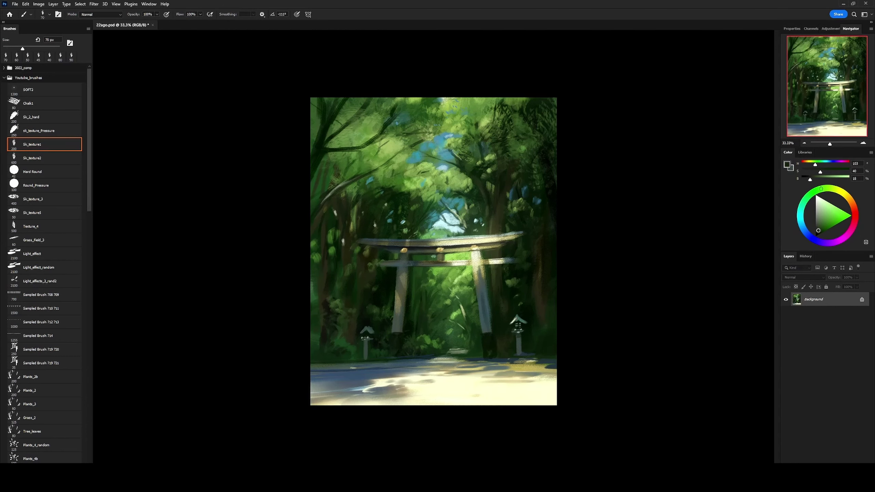
- Thicken the trunk and main branch in the upper-left canopy with sampled gray-greens, enlarging the brush from 70 px
alt+click(343, 189)
drag(315, 143, 325, 110)
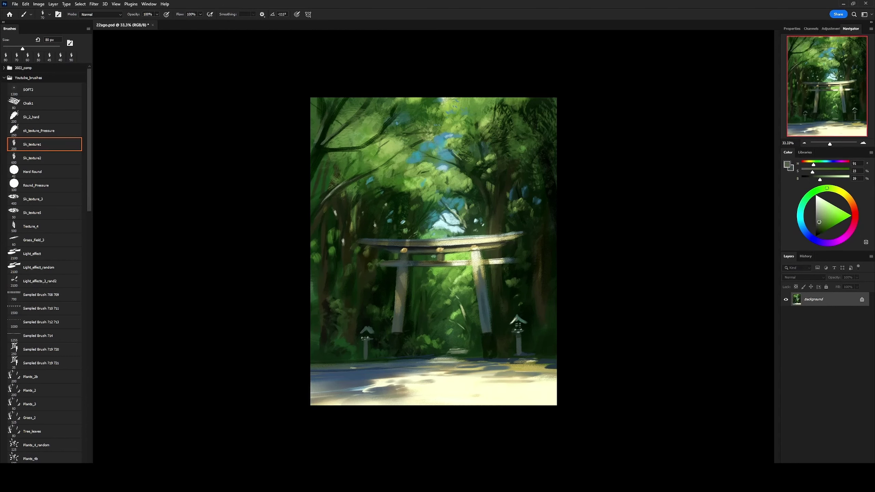
key(bracketright)
key(bracketright)
key(bracketright)
mouse_move(327, 150)
mouse_down()
mouse_move(386, 119)
mouse_move(368, 142)
mouse_move(388, 121)
mouse_up()
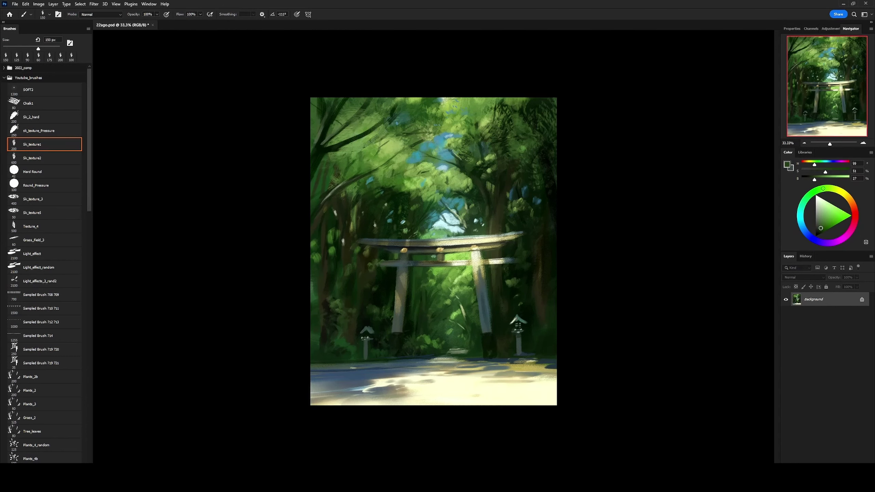
- Reshape the upper-left trunk and the lower branch with sampled dark greens at about 100 px and add light touches at 60 px
alt+click(333, 135)
key(bracketleft)
key(bracketleft)
key(bracketleft)
alt+click(342, 132)
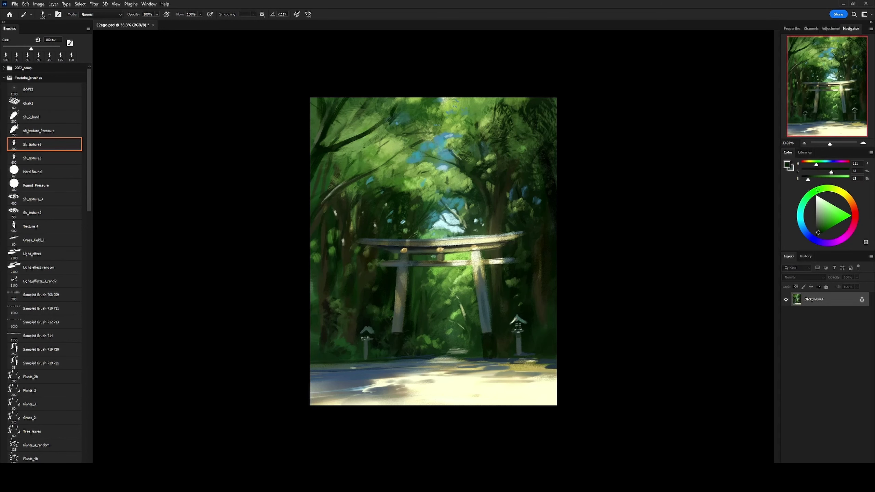
drag(327, 145, 332, 117)
drag(326, 203, 336, 184)
alt+click(375, 170)
key(bracketleft)
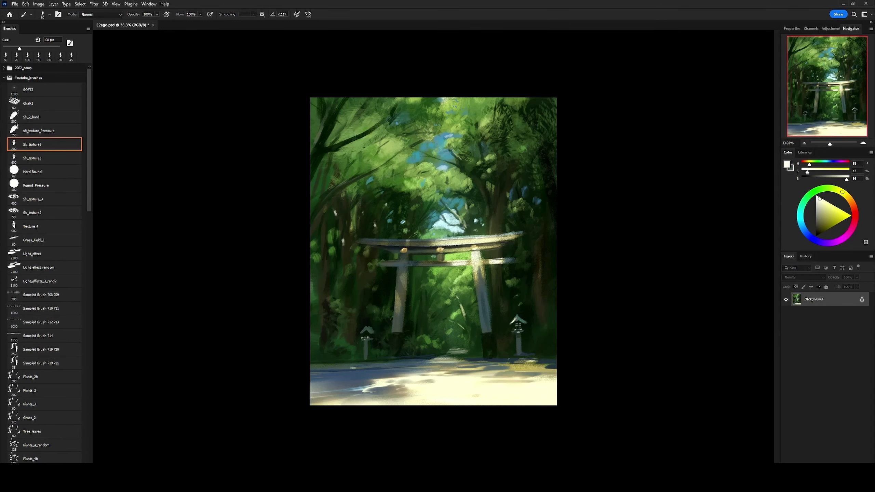
- Add pale sunlit strokes to the tree trunks above the gate's right pillar, enlarging the brush from 60 to 80 px
drag(481, 198, 477, 180)
drag(502, 214, 496, 200)
alt+click(473, 181)
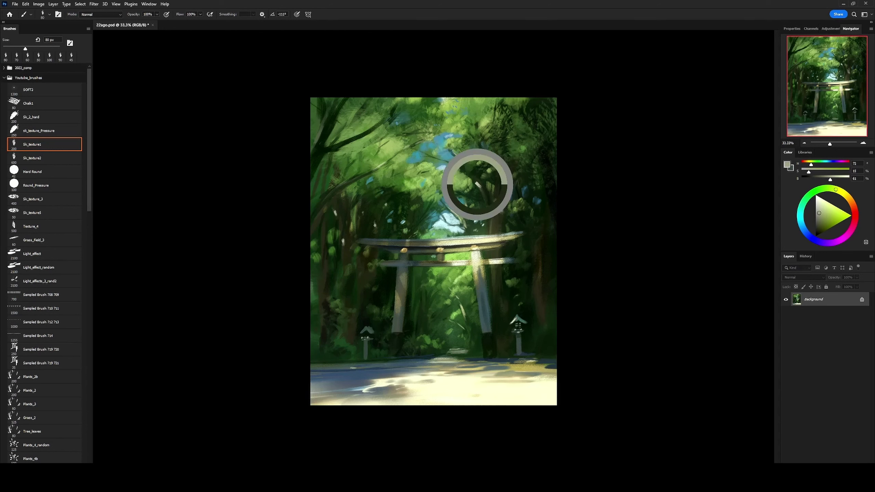
key(bracketright)
key(bracketright)
key(bracketright)
- Define the trunks above the right end of the gate's top beam with a sampled dark olive at about 60 px
alt+click(496, 220)
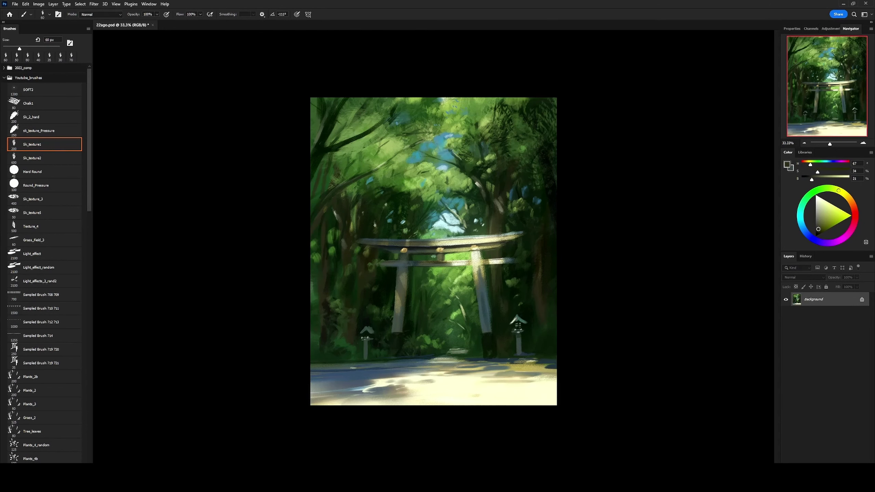
key(bracketleft)
drag(507, 221, 502, 193)
key(bracketleft)
key(bracketleft)
- Refine the branches and sky gaps above the gate with sampled light blue, dark green and gray-green, reducing the brush to 30 px
alt+click(478, 184)
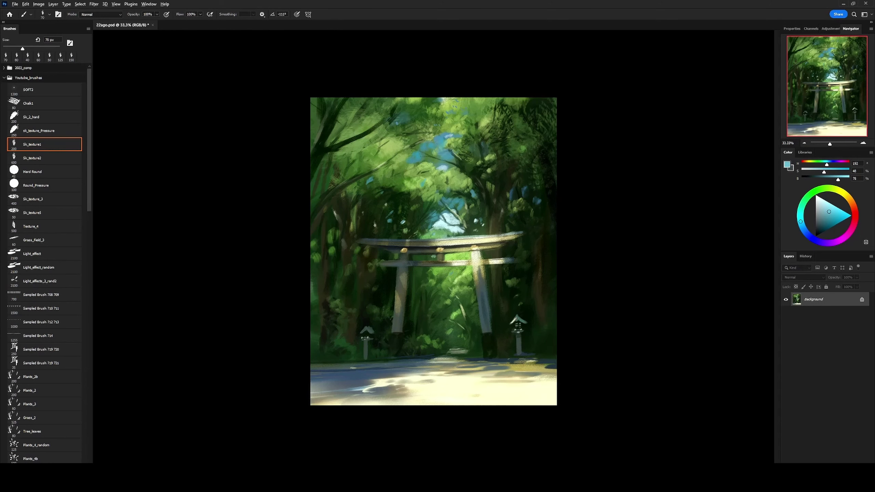
alt+click(460, 317)
key(bracketright)
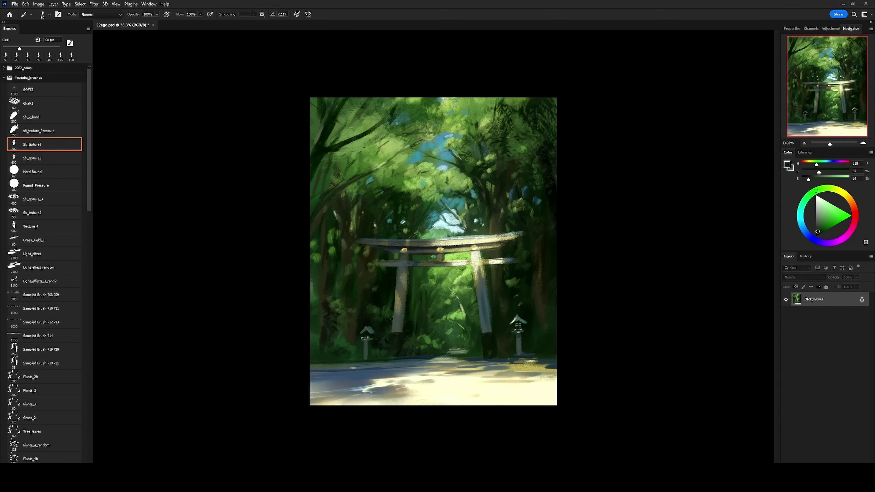
alt+click(474, 218)
key(bracketleft)
key(bracketleft)
key(bracketleft)
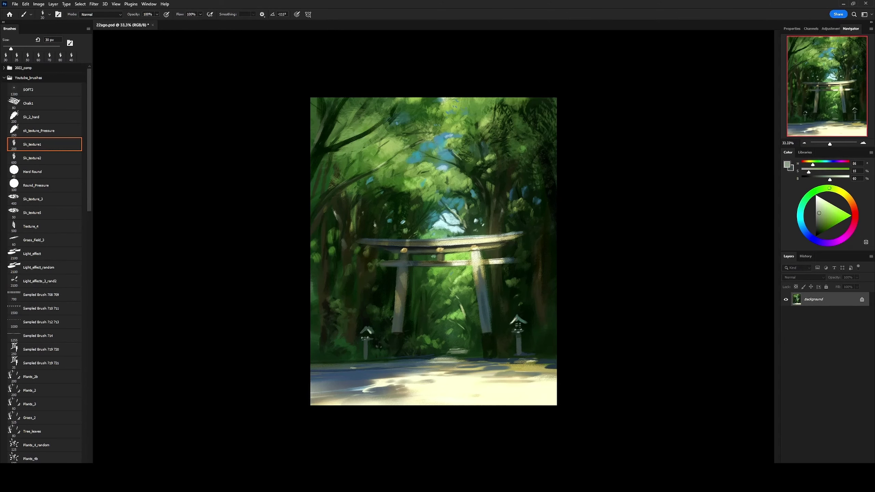
alt+click(315, 339)
key(bracketright)
key(bracketright)
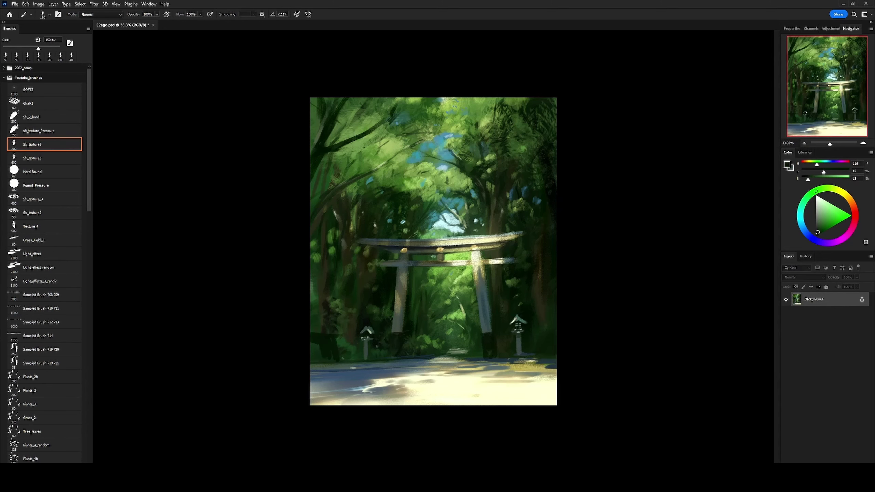
key(ctrl+z)
- Block in a small muted-blue signboard beside the left lantern at about 90 to 100 px, using sampled dark green around it
key(bracketright)
key(bracketright)
key(bracketright)
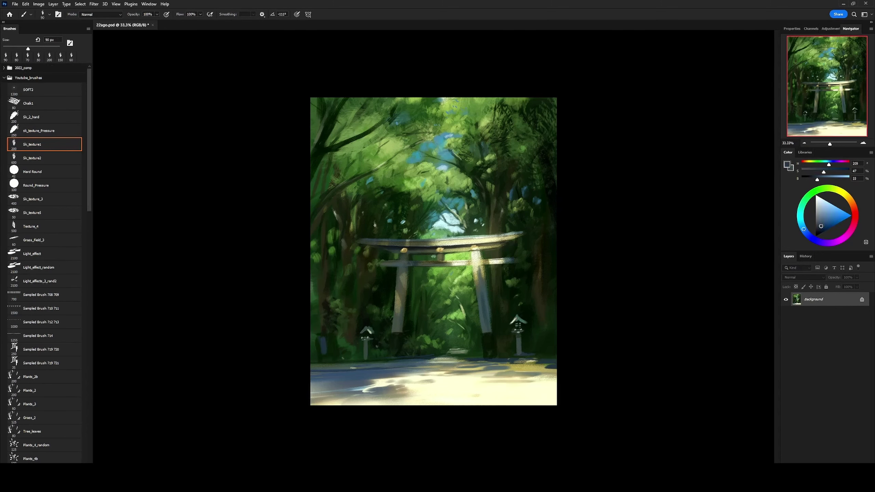
click(327, 342)
alt+click(333, 354)
key(bracketleft)
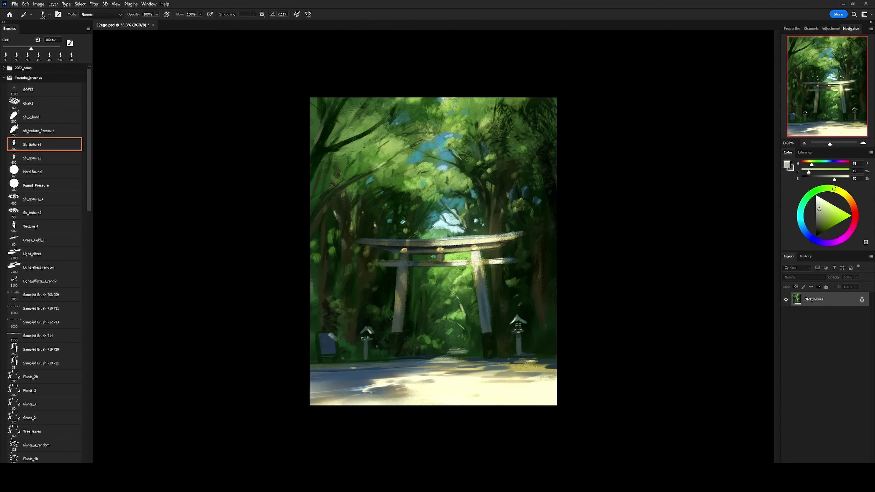
- Lighten the face of the signboard beside the left lantern with pale gray-green tones at about 100 px
key(bracketright)
key(bracketright)
key(bracketright)
key(bracketright)
key(bracketright)
key(bracketright)
key(bracketright)
key(bracketright)
alt+click(439, 359)
key(bracketleft)
key(bracketleft)
key(bracketleft)
key(bracketleft)
key(bracketleft)
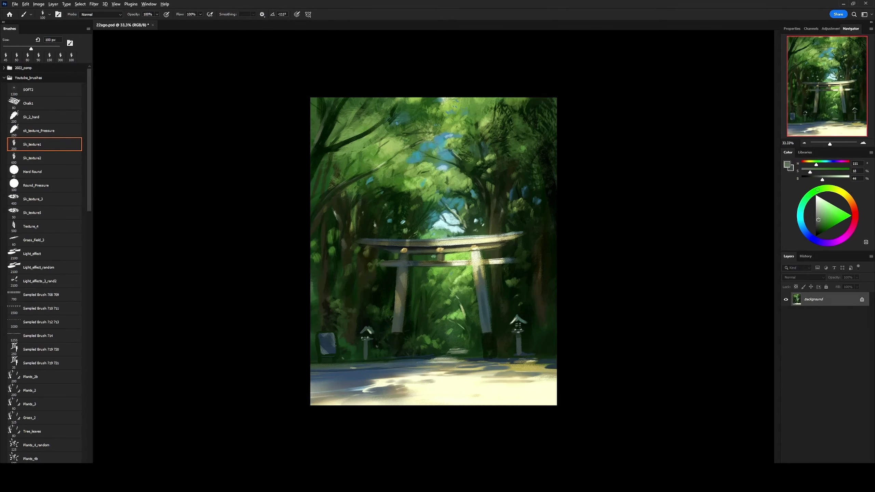